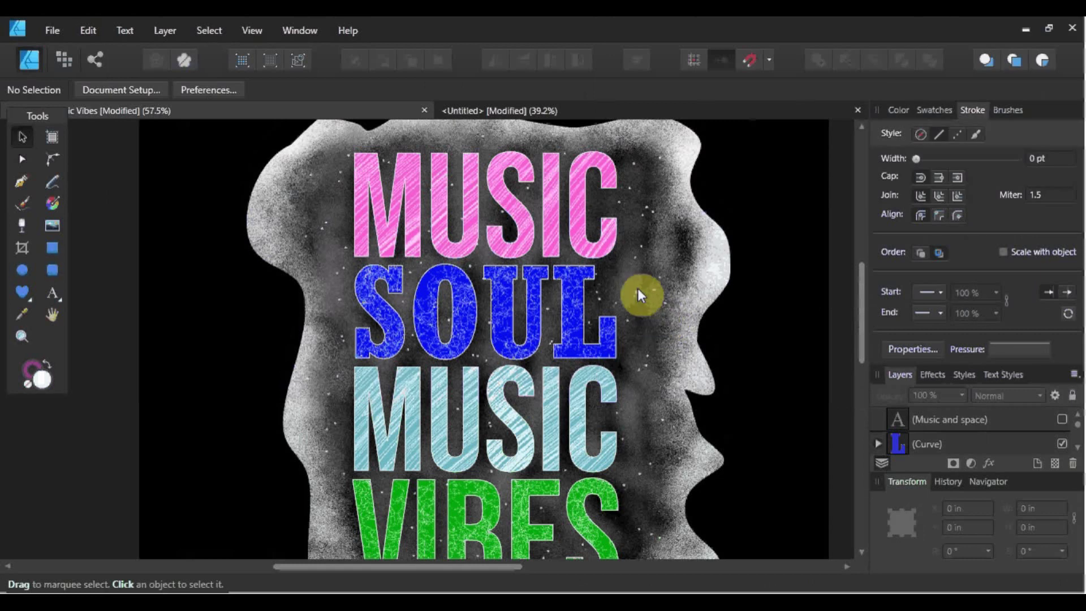
Step: Switch to the Untitled document containing WORD in the Designer persona
{"action": "scroll", "coordinate": [623, 290], "scroll_direction": "up", "scroll_amount": 3}
{"action": "scroll", "coordinate": [623, 290], "scroll_direction": "down", "scroll_amount": 4}
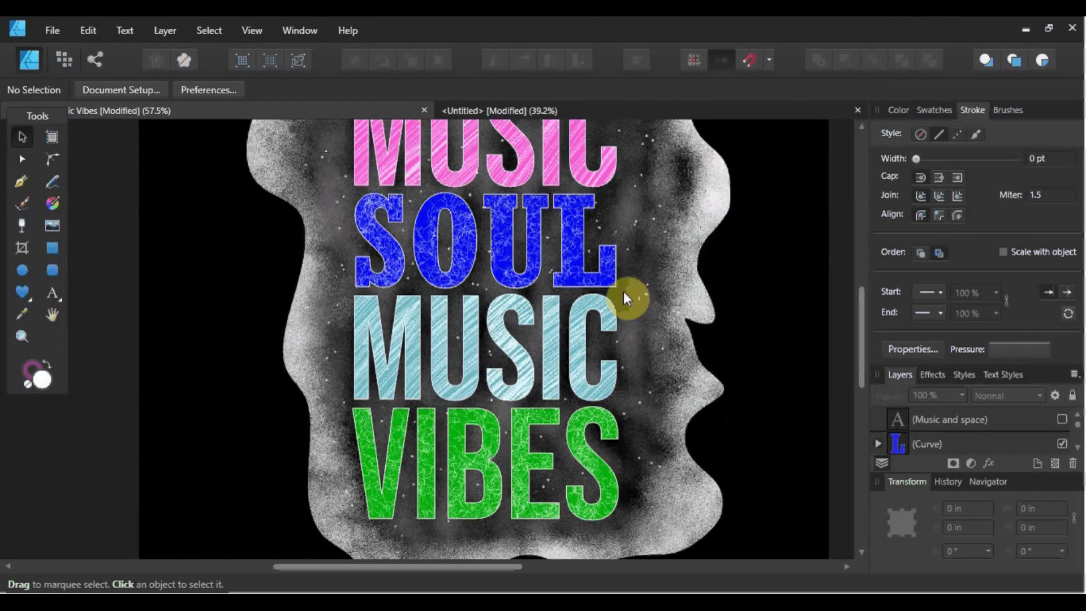
{"action": "scroll", "coordinate": [623, 290], "scroll_direction": "up", "scroll_amount": 4}
{"action": "scroll", "coordinate": [623, 290], "scroll_direction": "down", "scroll_amount": 1}
{"action": "scroll", "coordinate": [571, 303], "scroll_direction": "up", "scroll_amount": 6, "text": "ctrl"}
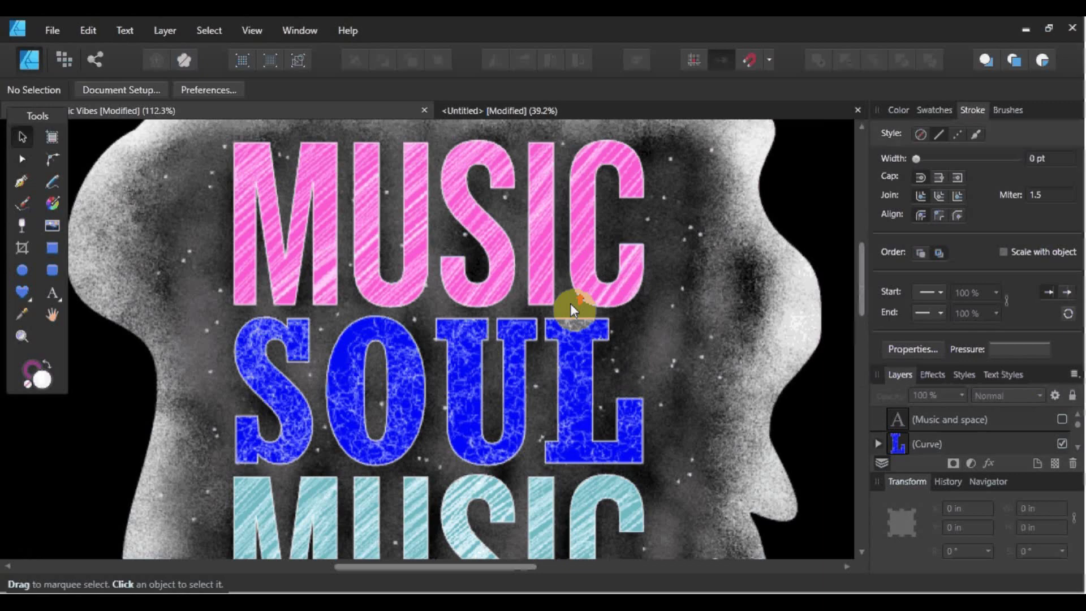
{"action": "scroll", "coordinate": [601, 283], "scroll_direction": "down", "scroll_amount": 15}
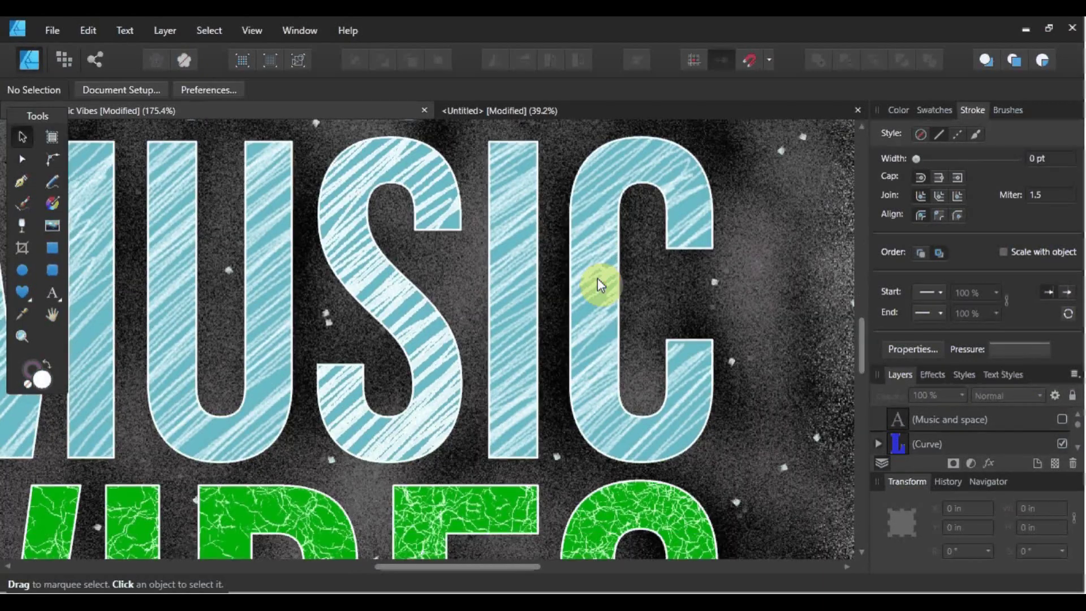
{"action": "scroll", "coordinate": [601, 282], "scroll_direction": "up", "scroll_amount": 9}
{"action": "scroll", "coordinate": [600, 283], "scroll_direction": "up", "scroll_amount": 14}
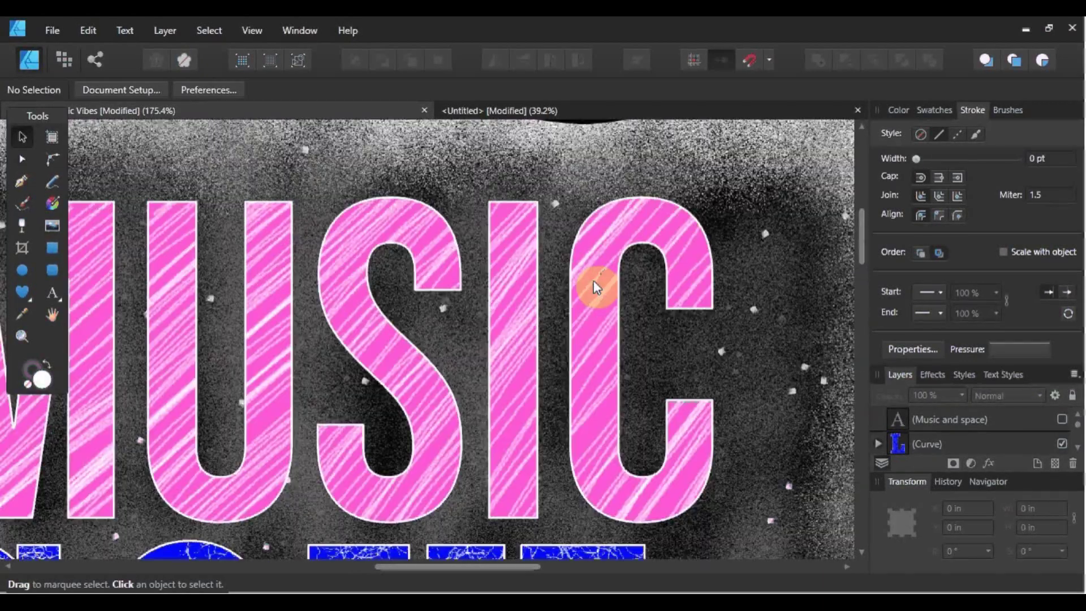
{"action": "left_click", "coordinate": [540, 116]}
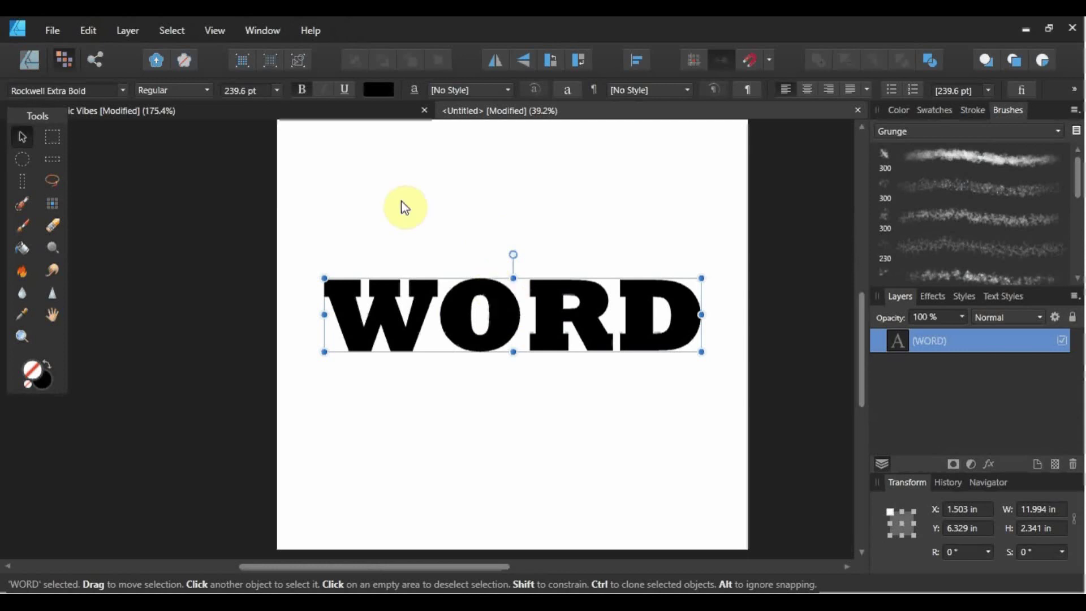
{"action": "left_click", "coordinate": [36, 63]}
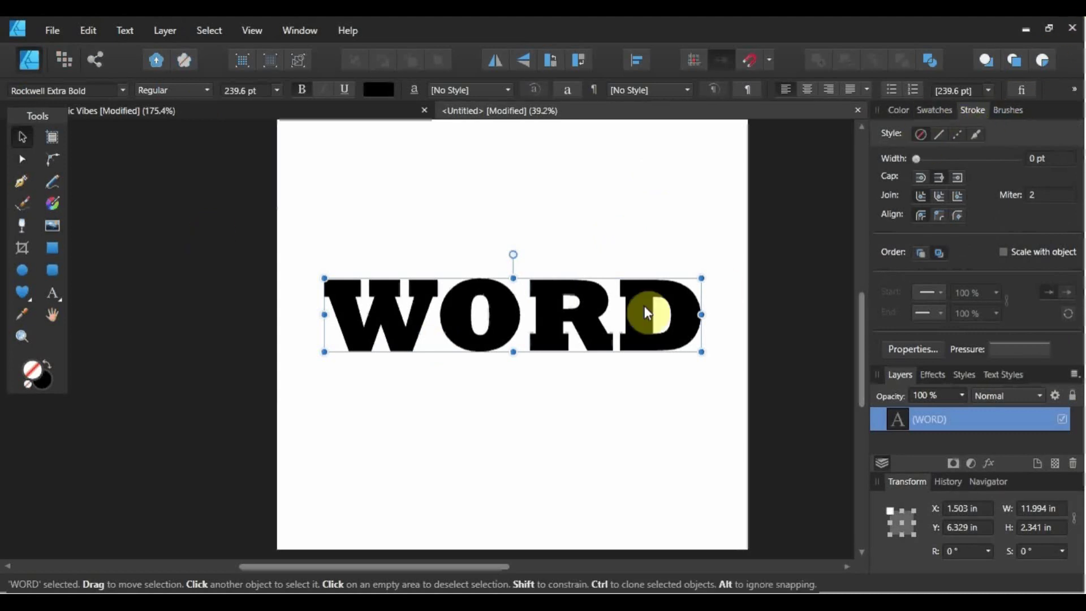
Step: Give the WORD text a 5 pt stroke width
{"action": "left_click", "coordinate": [570, 317]}
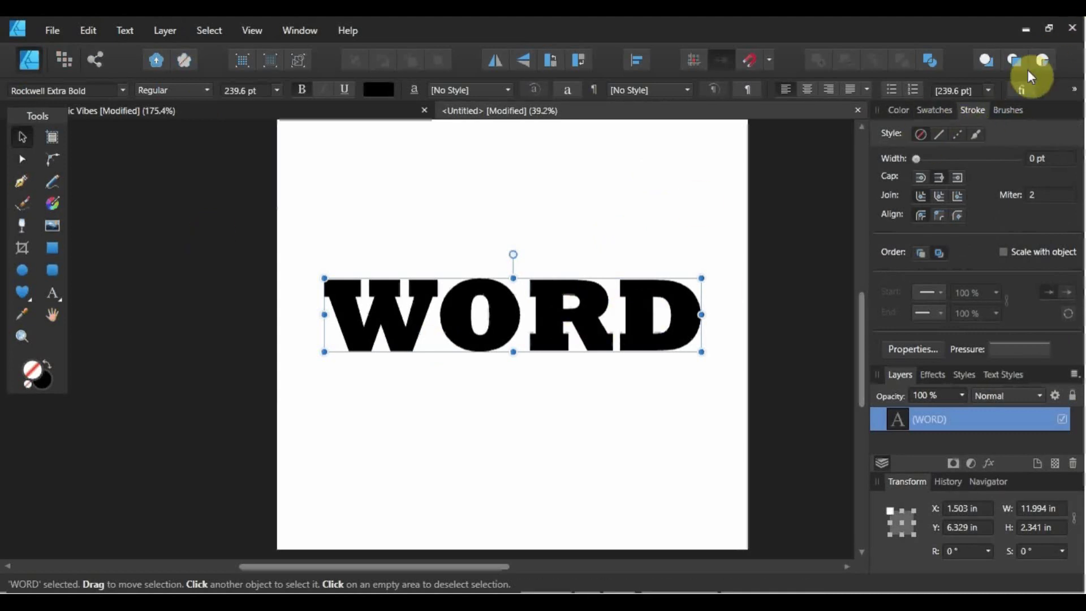
{"action": "left_click", "coordinate": [1038, 159]}
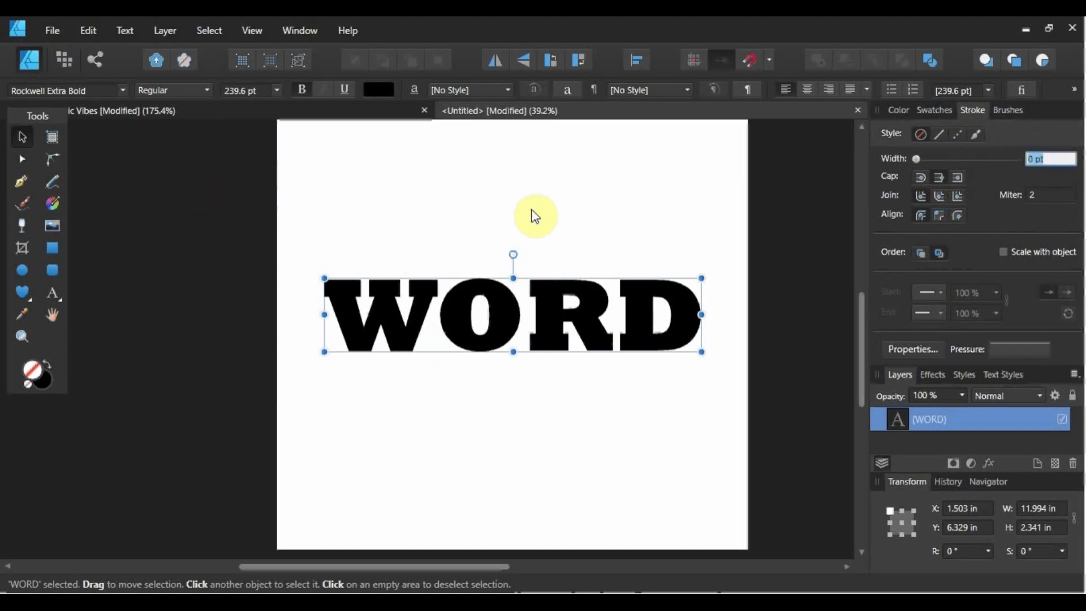
{"action": "key", "text": "Return"}
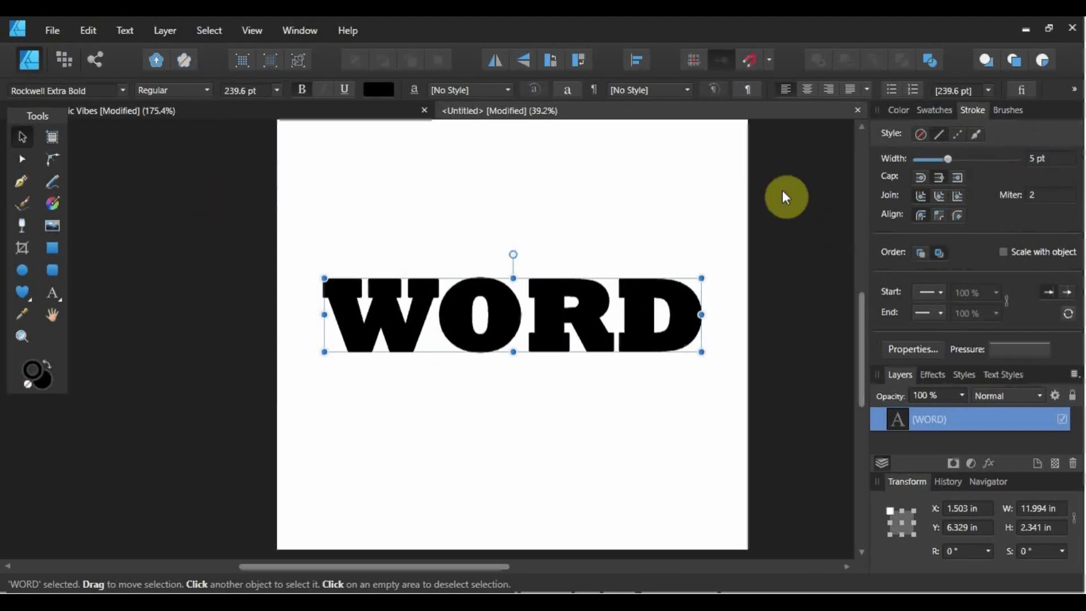
Step: Set the WORD text's fill colour to white in the Color panel, leaving black outlines
{"action": "left_click", "coordinate": [636, 251]}
{"action": "left_click", "coordinate": [898, 110]}
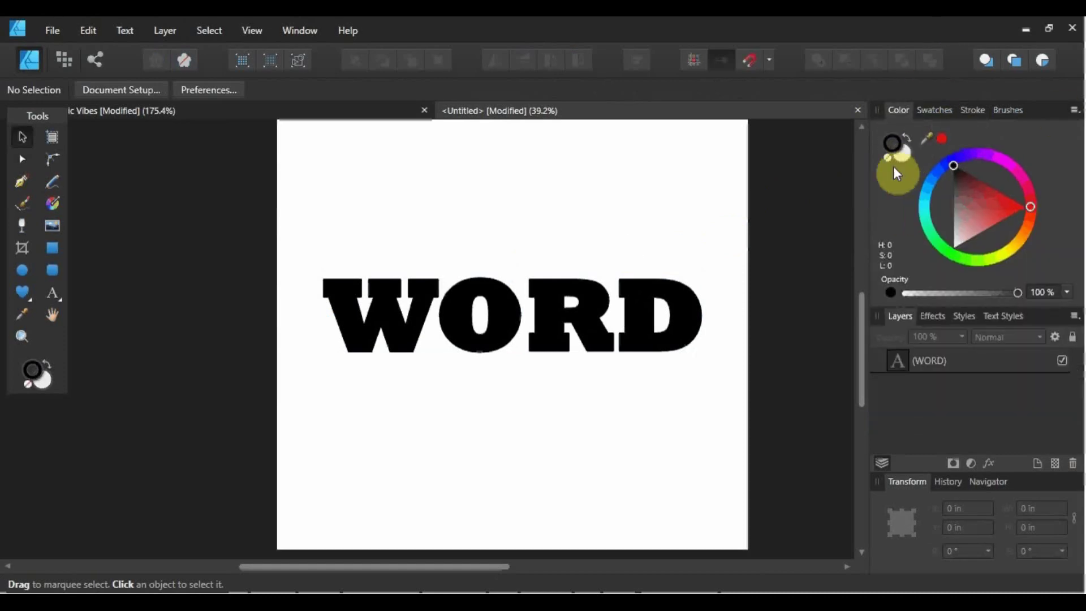
{"action": "left_click", "coordinate": [910, 153]}
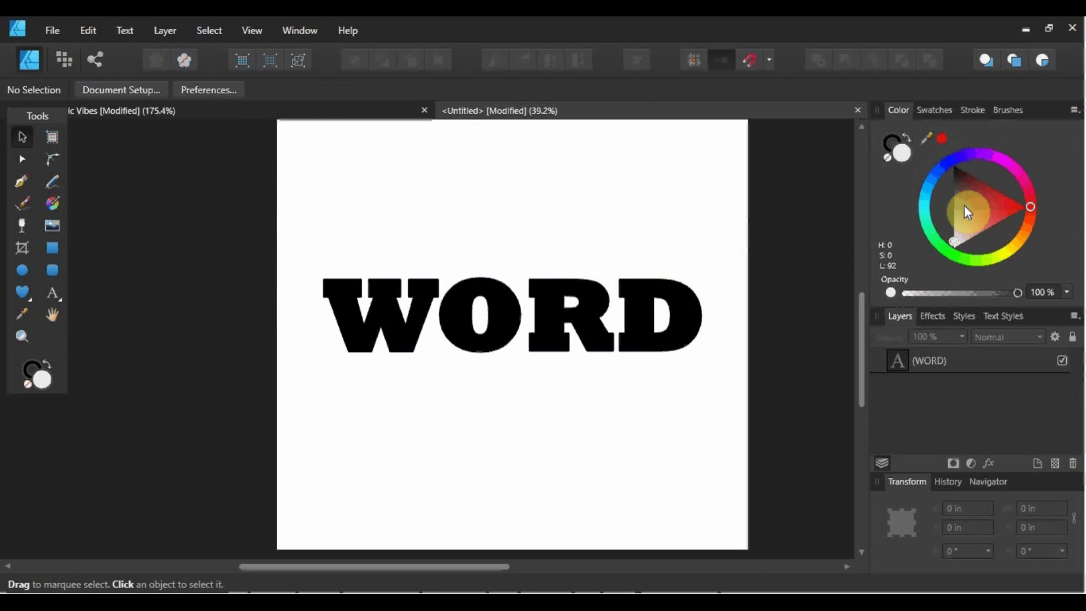
{"action": "left_click", "coordinate": [548, 324]}
{"action": "left_click_drag", "start_coordinate": [951, 198], "coordinate": [953, 249]}
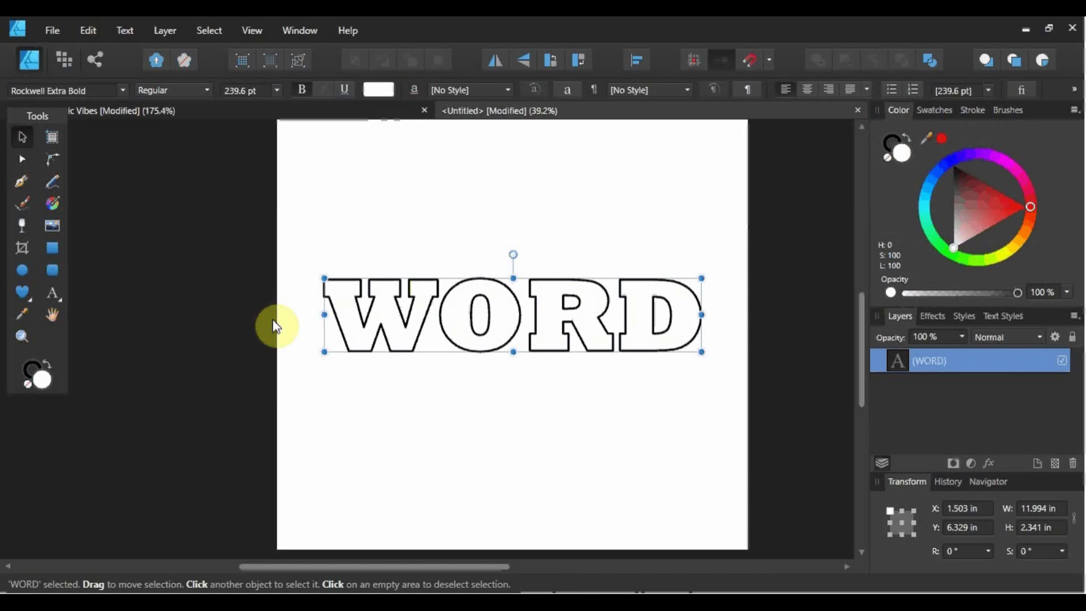
Step: Convert the WORD text to curves with Ctrl+Enter
{"action": "left_click", "coordinate": [209, 30]}
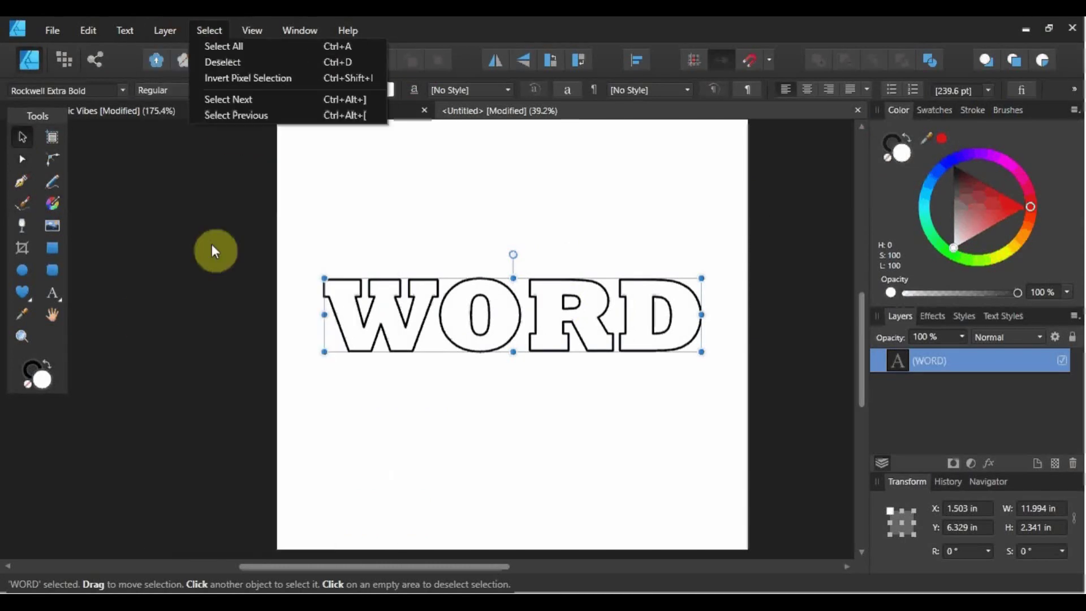
{"action": "left_click", "coordinate": [164, 31]}
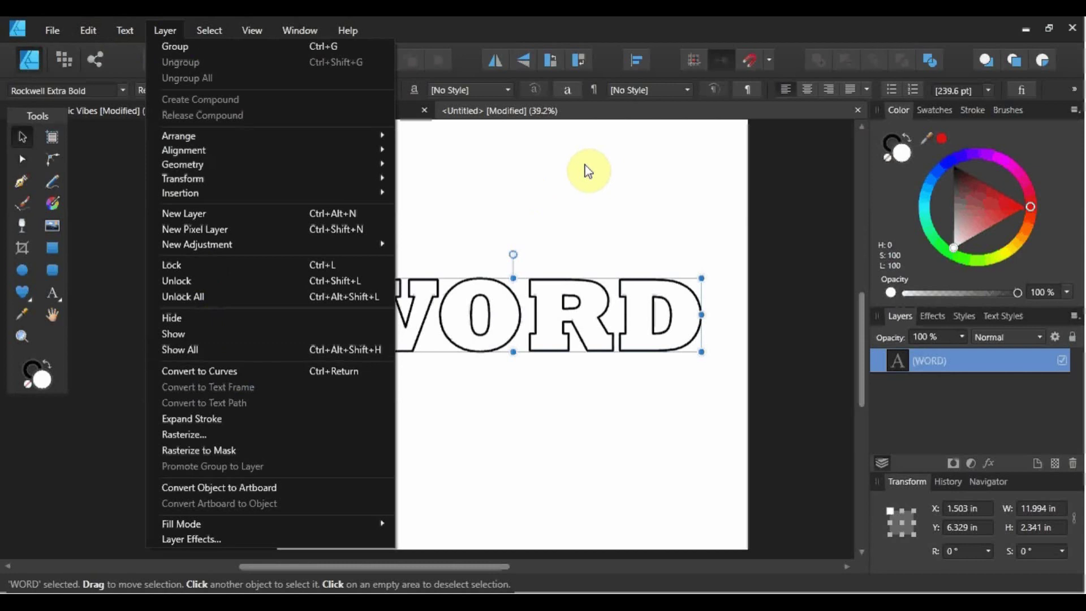
{"action": "left_click", "coordinate": [656, 334]}
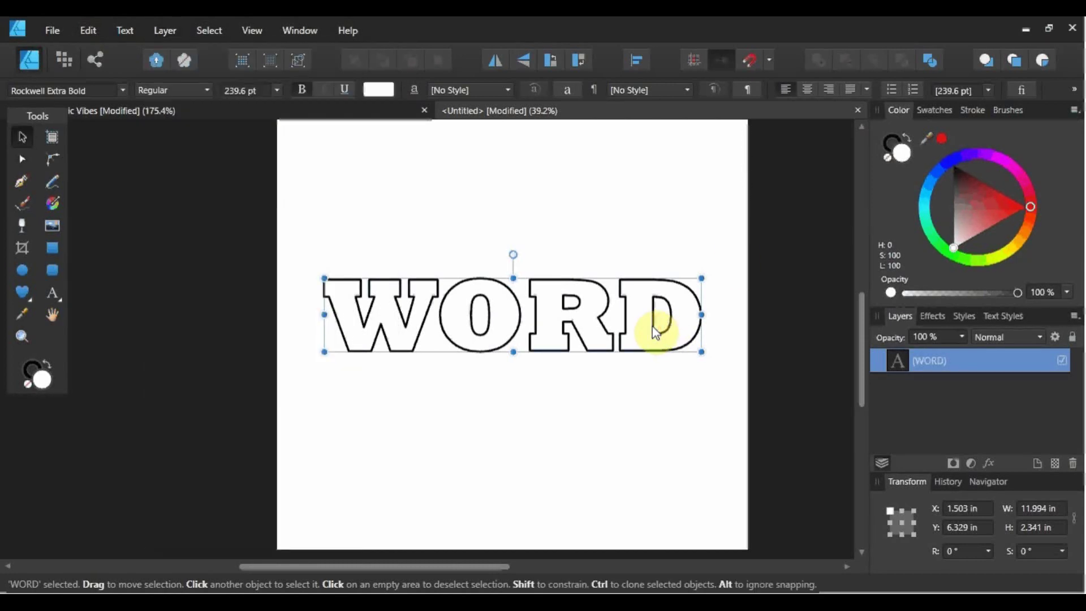
{"action": "key", "text": "ctrl+Return"}
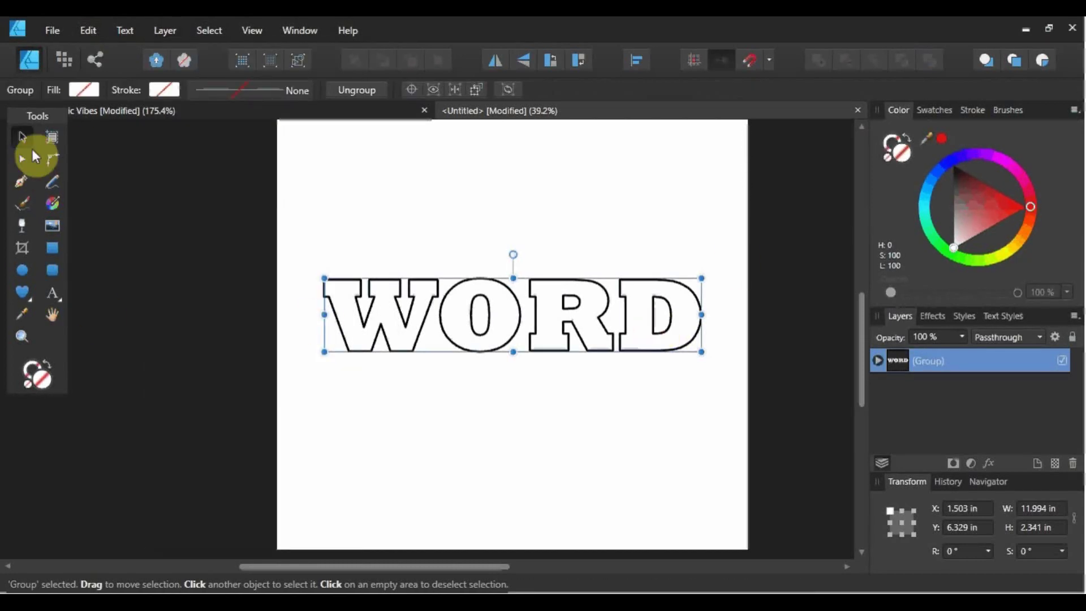
Step: Select the W, O, R and D curves inside the group, then enter the Pixel Persona
{"action": "left_click", "coordinate": [346, 353]}
{"action": "double_click", "coordinate": [400, 317]}
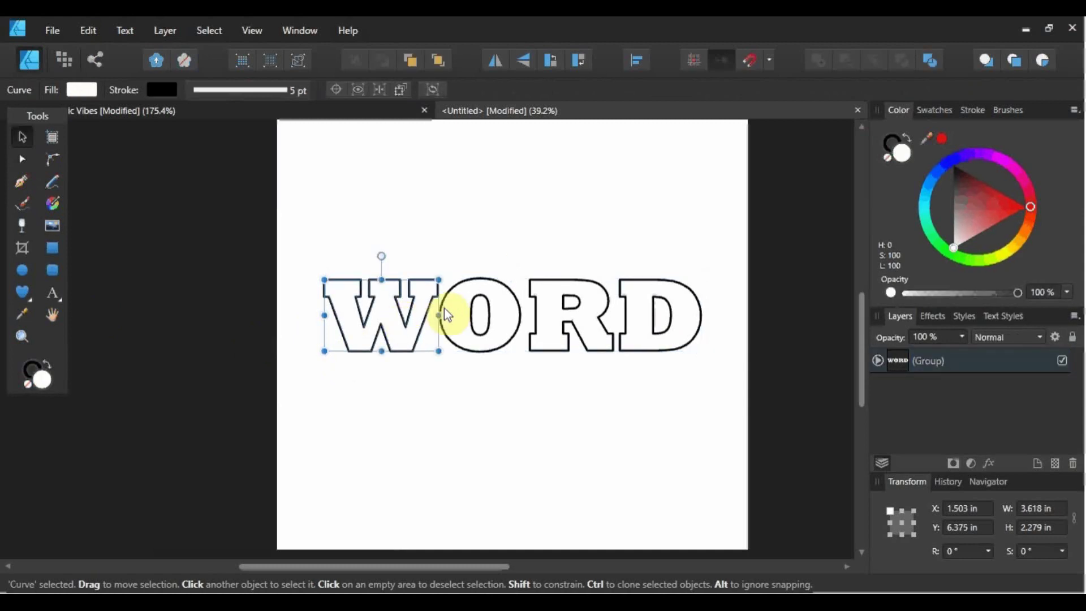
{"action": "left_click", "coordinate": [460, 303]}
{"action": "left_click", "coordinate": [560, 298]}
{"action": "left_click", "coordinate": [641, 290]}
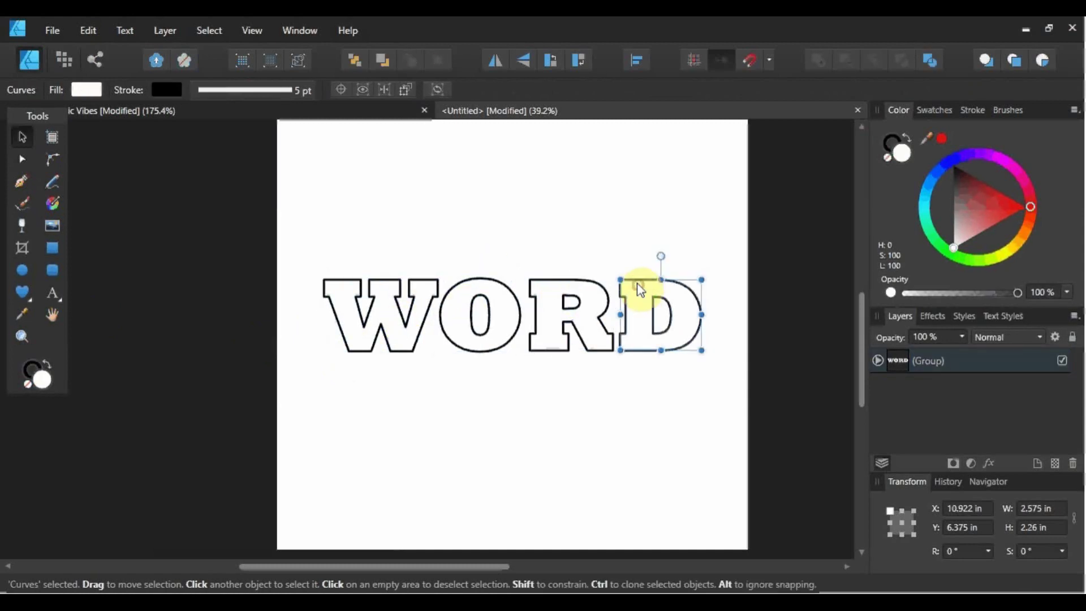
{"action": "left_click", "coordinate": [410, 320]}
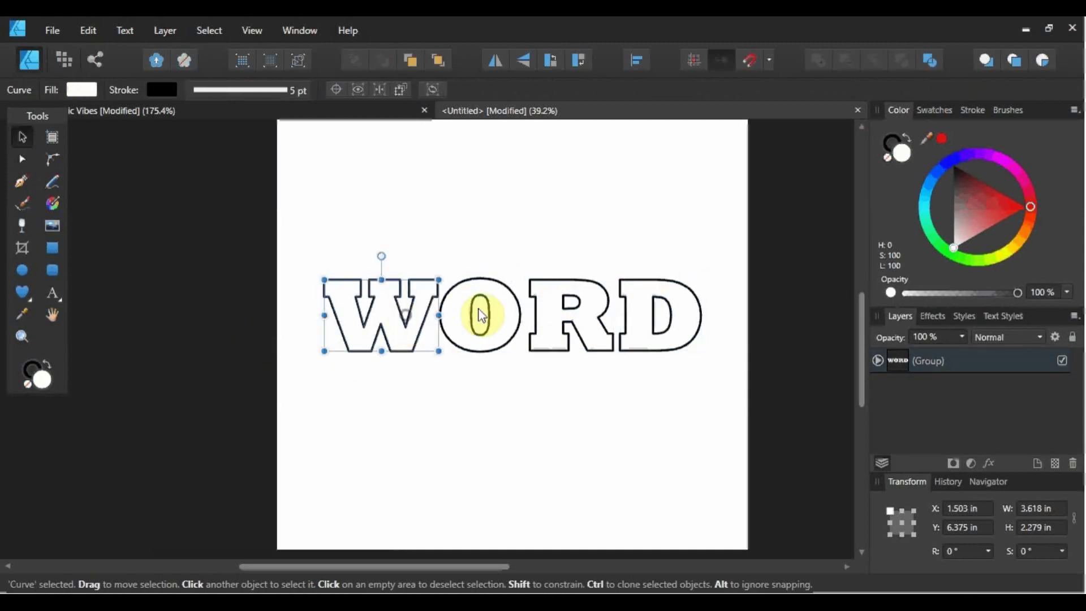
{"action": "left_click", "coordinate": [503, 295]}
{"action": "left_click", "coordinate": [571, 297]}
{"action": "left_click", "coordinate": [625, 290]}
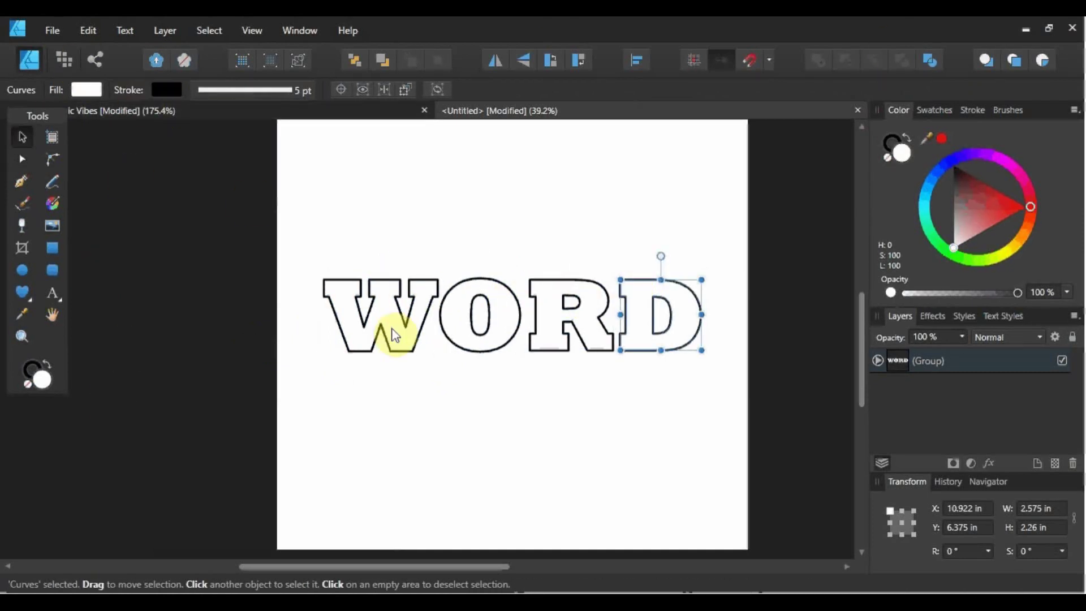
{"action": "left_click", "coordinate": [66, 62]}
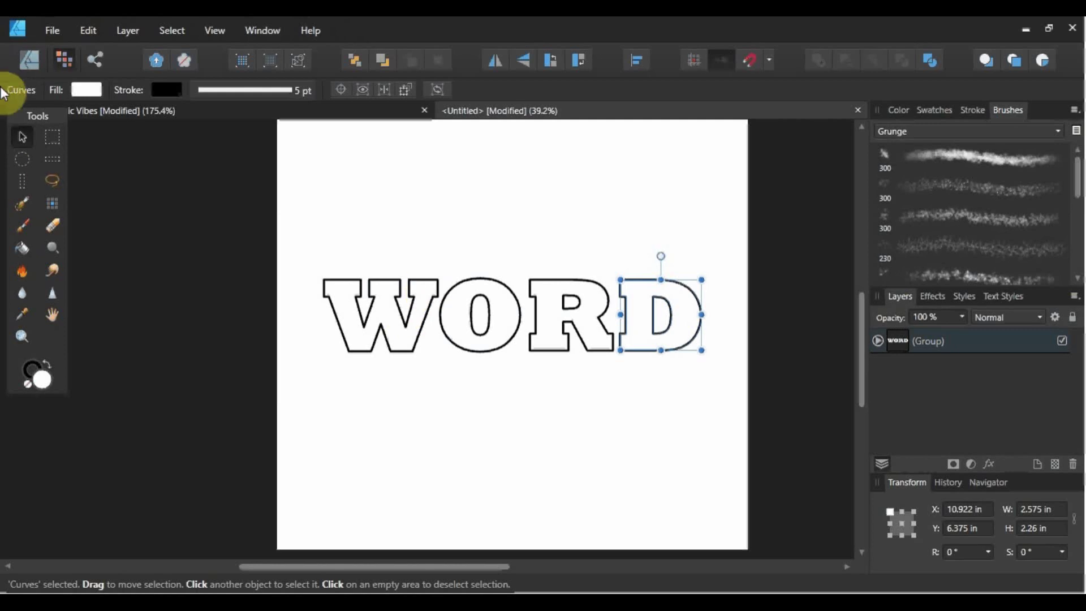
Step: Select the W and paint it with the Grunge 4 brush texture
{"action": "left_click", "coordinate": [28, 228]}
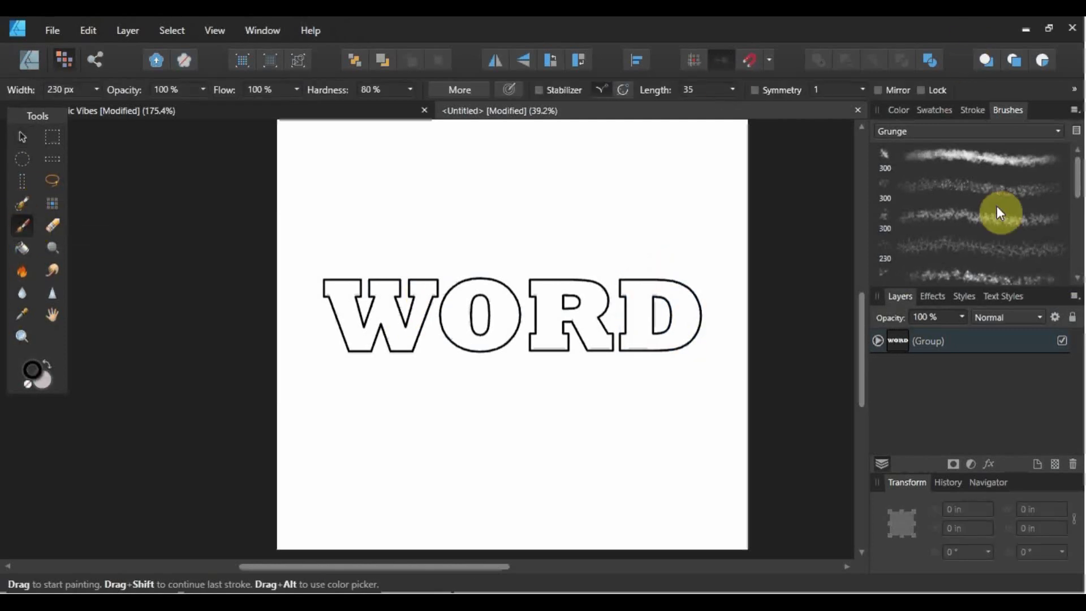
{"action": "left_click", "coordinate": [23, 137]}
{"action": "left_click", "coordinate": [356, 294]}
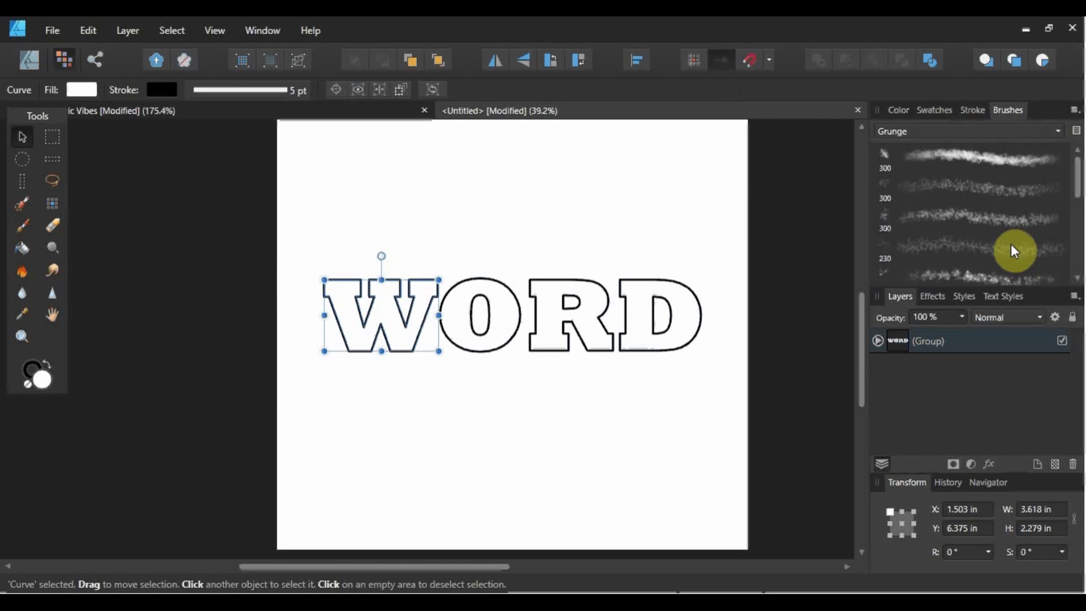
{"action": "left_click", "coordinate": [996, 259]}
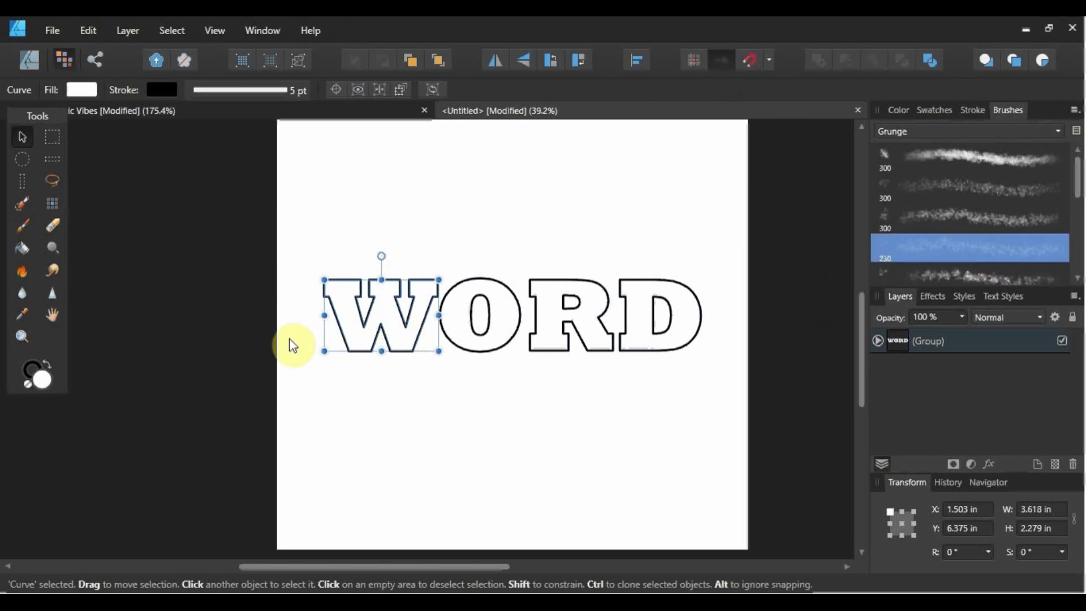
{"action": "left_click", "coordinate": [23, 227]}
{"action": "scroll", "coordinate": [254, 289], "scroll_direction": "up", "scroll_amount": 4}
{"action": "left_click_drag", "start_coordinate": [307, 566], "coordinate": [424, 560]}
{"action": "mouse_move", "coordinate": [215, 254]}
{"action": "left_mouse_down"}
{"action": "mouse_move", "coordinate": [174, 280]}
{"action": "mouse_move", "coordinate": [384, 255]}
{"action": "mouse_move", "coordinate": [368, 283]}
{"action": "mouse_move", "coordinate": [439, 267]}
{"action": "mouse_move", "coordinate": [272, 395]}
{"action": "mouse_move", "coordinate": [524, 313]}
{"action": "mouse_move", "coordinate": [223, 485]}
{"action": "mouse_move", "coordinate": [484, 372]}
{"action": "mouse_move", "coordinate": [214, 450]}
{"action": "mouse_move", "coordinate": [318, 307]}
{"action": "mouse_move", "coordinate": [128, 380]}
{"action": "mouse_move", "coordinate": [110, 435]}
{"action": "mouse_move", "coordinate": [138, 332]}
{"action": "left_mouse_up"}
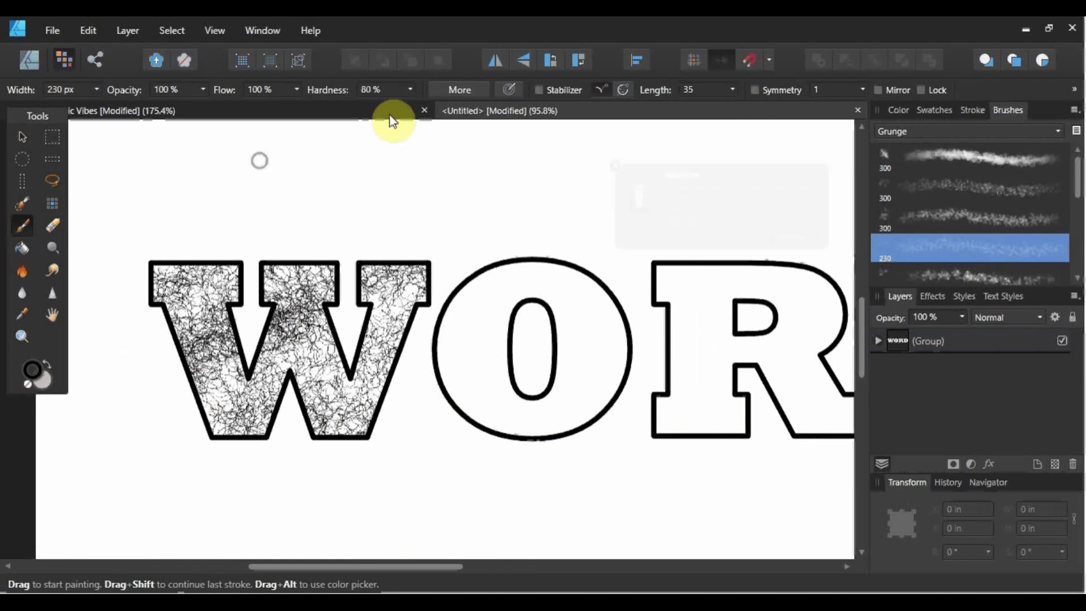
{"action": "left_click", "coordinate": [24, 141]}
Step: Select the O and paint the same grunge texture inside it
{"action": "left_click", "coordinate": [588, 286]}
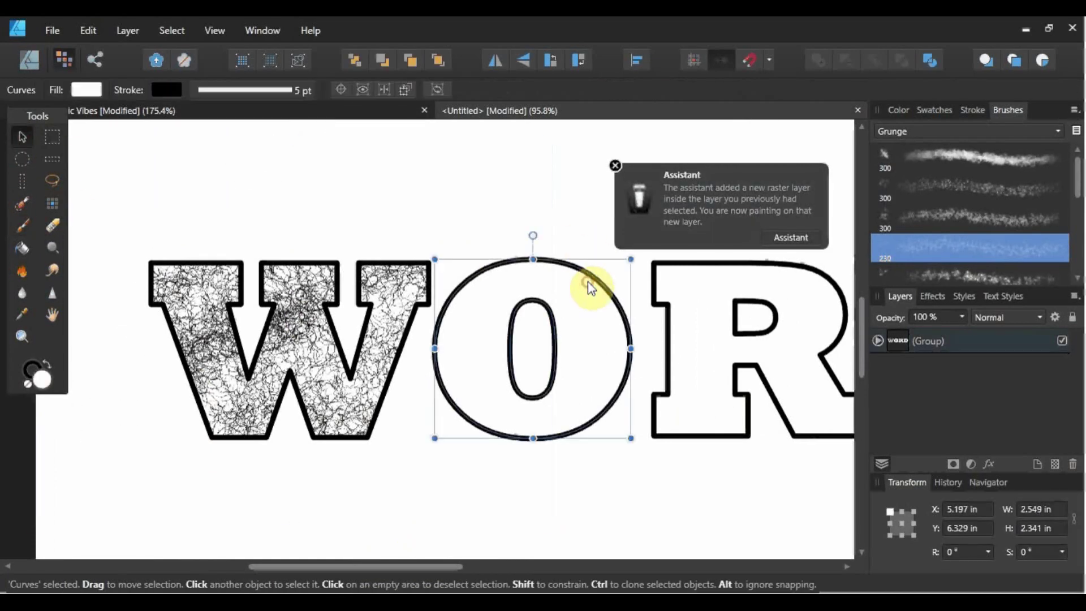
{"action": "left_click", "coordinate": [22, 224]}
{"action": "mouse_move", "coordinate": [565, 306]}
{"action": "left_mouse_down"}
{"action": "mouse_move", "coordinate": [555, 272]}
{"action": "mouse_move", "coordinate": [579, 307]}
{"action": "mouse_move", "coordinate": [252, 426]}
{"action": "mouse_move", "coordinate": [618, 365]}
{"action": "mouse_move", "coordinate": [383, 504]}
{"action": "mouse_move", "coordinate": [603, 328]}
{"action": "mouse_move", "coordinate": [532, 291]}
{"action": "left_mouse_up"}
{"action": "left_click", "coordinate": [24, 136]}
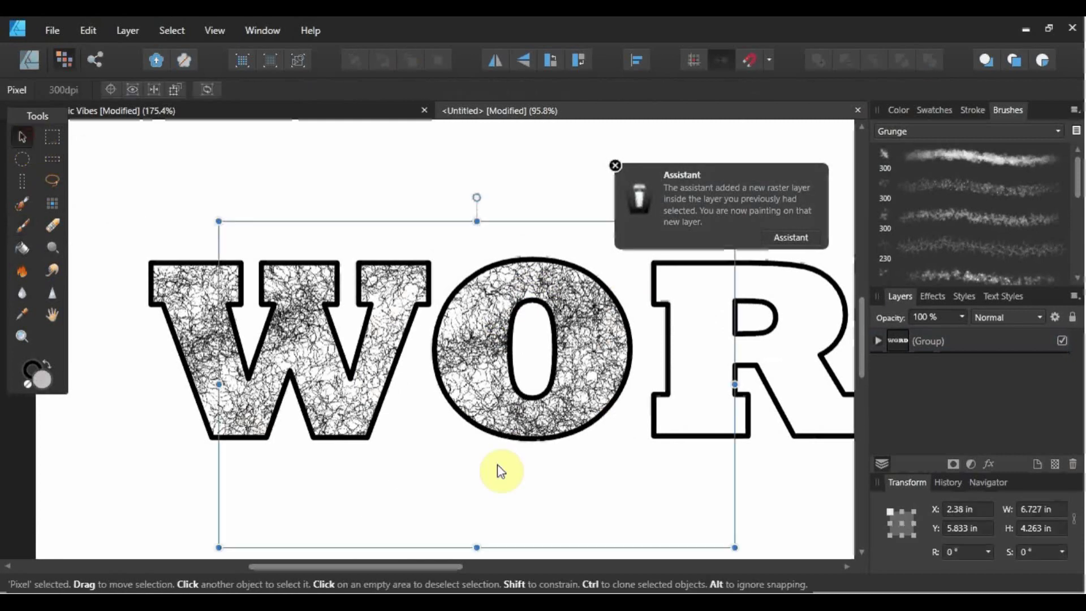
{"action": "left_click_drag", "start_coordinate": [460, 566], "coordinate": [557, 565]}
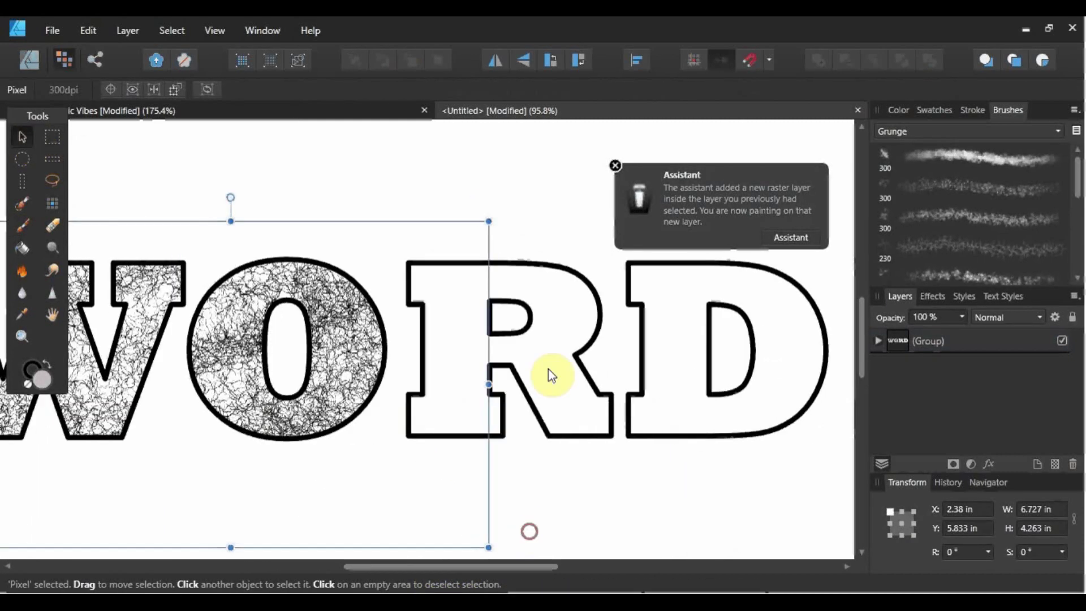
Step: Select the R and fill it with Pencils and Charcoal mechanical pencil hatching
{"action": "left_click", "coordinate": [582, 296]}
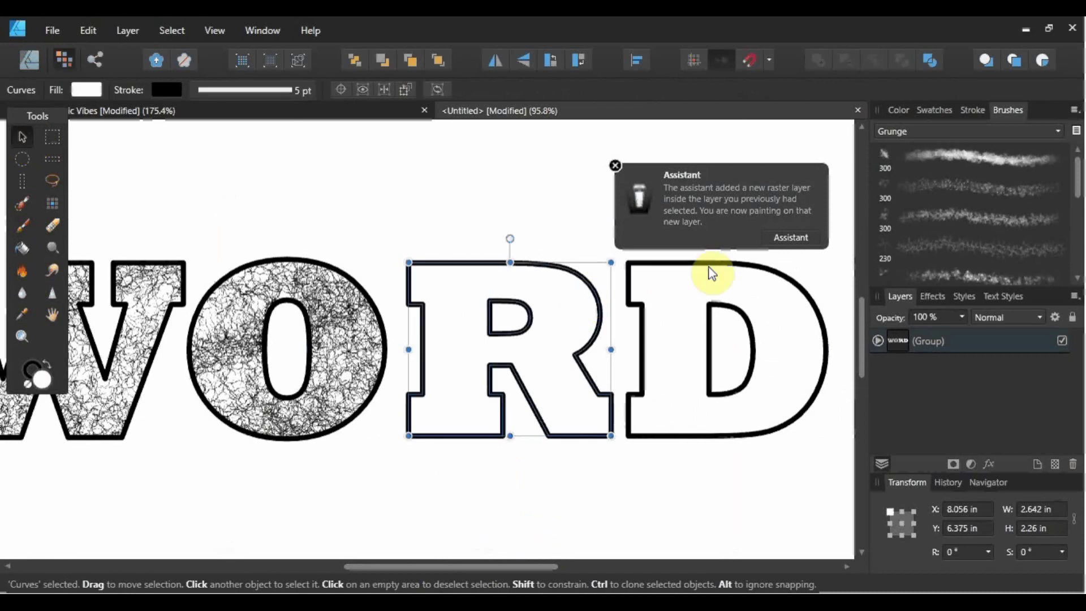
{"action": "left_click", "coordinate": [1021, 135]}
{"action": "left_click", "coordinate": [937, 152]}
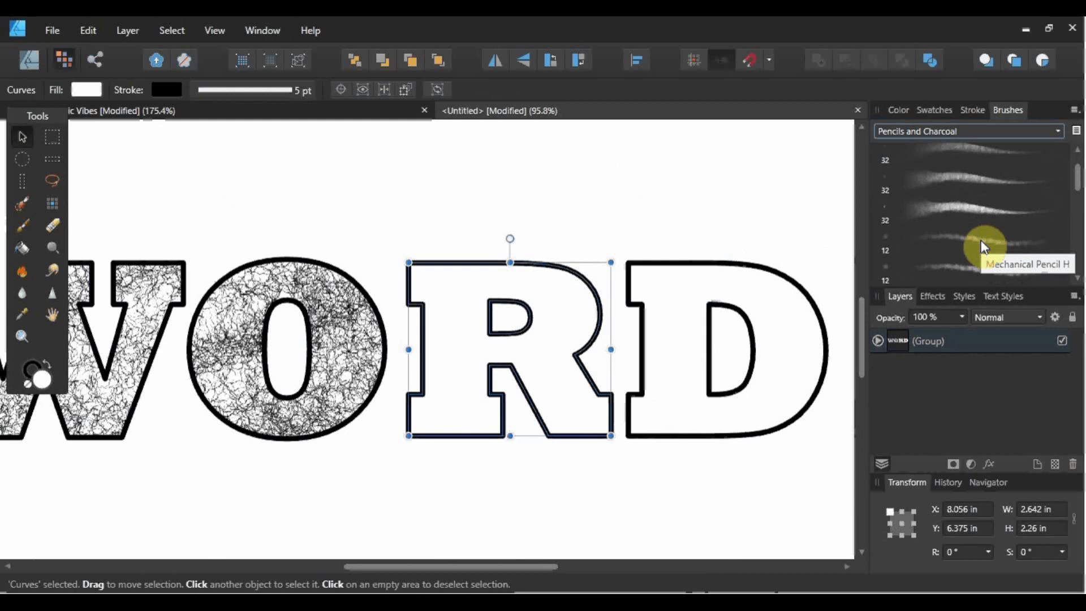
{"action": "scroll", "coordinate": [984, 247], "scroll_direction": "down", "scroll_amount": 3}
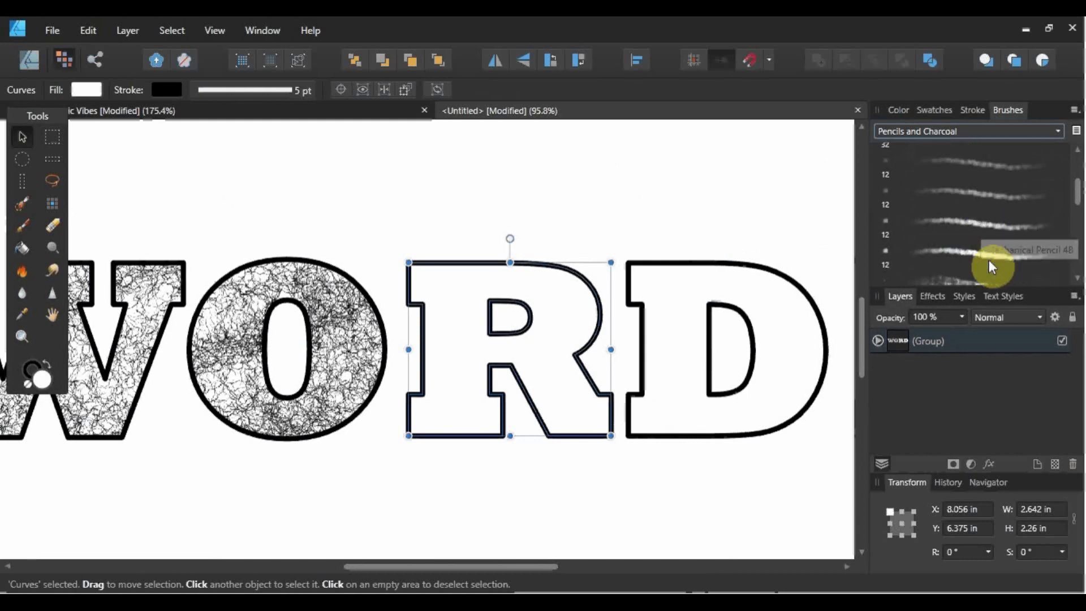
{"action": "left_click", "coordinate": [987, 260]}
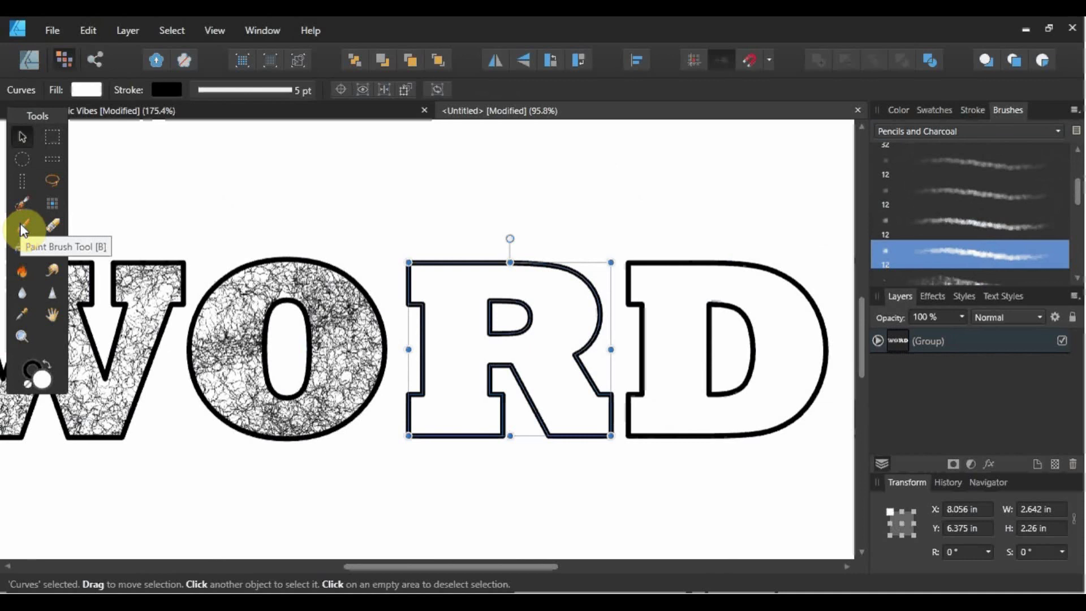
{"action": "left_click", "coordinate": [23, 227]}
{"action": "left_click_drag", "start_coordinate": [569, 263], "coordinate": [410, 297]}
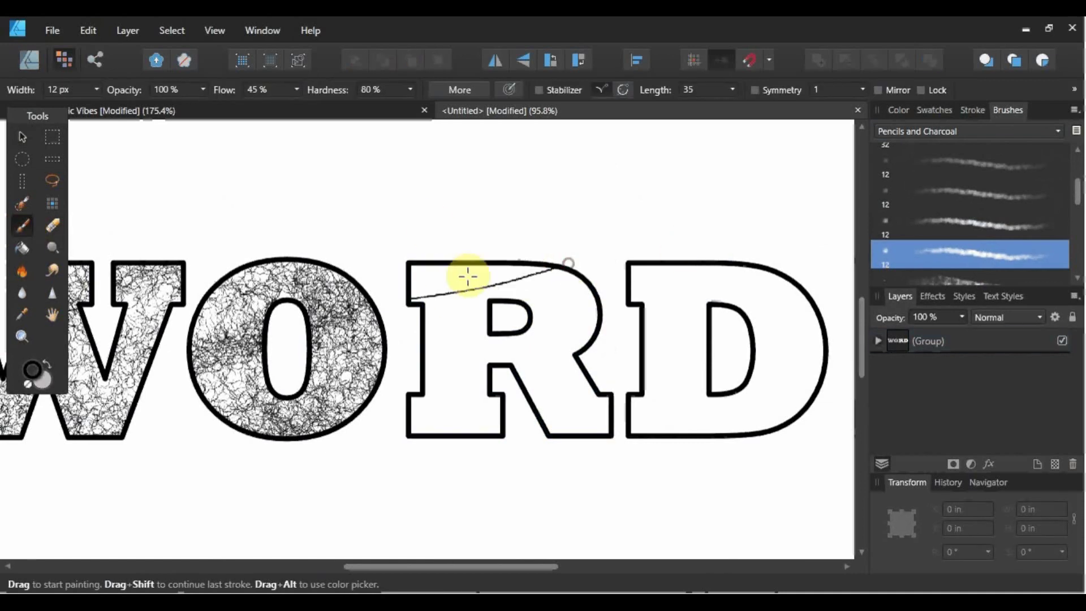
{"action": "mouse_move", "coordinate": [468, 276]}
{"action": "left_mouse_down"}
{"action": "mouse_move", "coordinate": [306, 312]}
{"action": "mouse_move", "coordinate": [506, 264]}
{"action": "mouse_move", "coordinate": [578, 265]}
{"action": "mouse_move", "coordinate": [444, 318]}
{"action": "mouse_move", "coordinate": [586, 286]}
{"action": "mouse_move", "coordinate": [306, 347]}
{"action": "left_mouse_up"}
{"action": "mouse_move", "coordinate": [140, 429]}
{"action": "left_mouse_down"}
{"action": "mouse_move", "coordinate": [626, 307]}
{"action": "mouse_move", "coordinate": [650, 281]}
{"action": "mouse_move", "coordinate": [516, 398]}
{"action": "mouse_move", "coordinate": [230, 397]}
{"action": "left_mouse_up"}
{"action": "mouse_move", "coordinate": [315, 413]}
{"action": "left_mouse_down"}
{"action": "mouse_move", "coordinate": [455, 392]}
{"action": "mouse_move", "coordinate": [596, 412]}
{"action": "mouse_move", "coordinate": [422, 436]}
{"action": "mouse_move", "coordinate": [562, 392]}
{"action": "mouse_move", "coordinate": [486, 424]}
{"action": "left_mouse_up"}
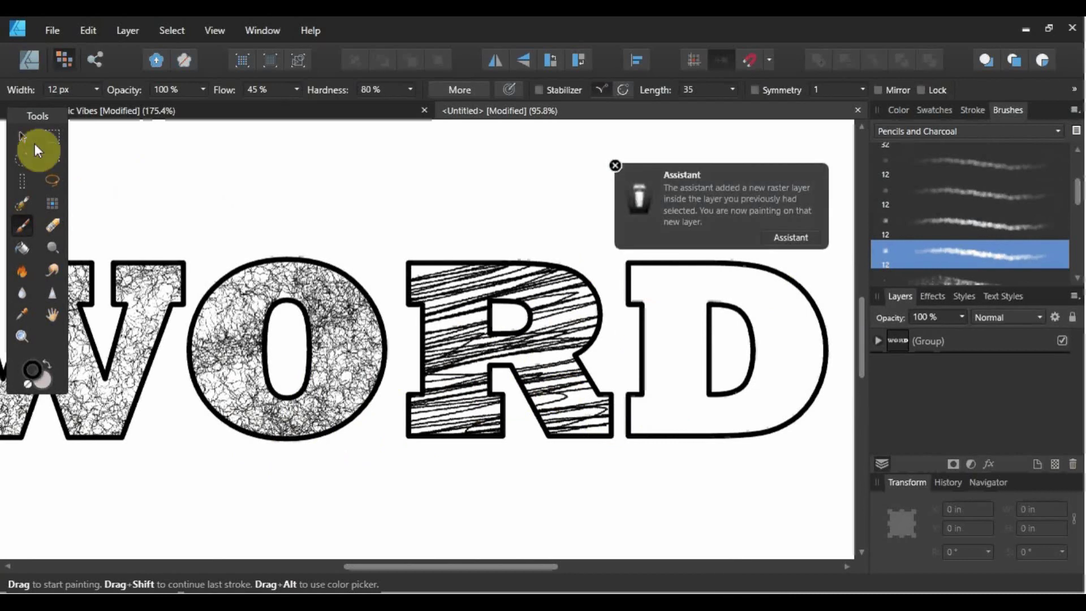
Step: Select the D and hatch it top to bottom with the pencil brush
{"action": "left_click", "coordinate": [21, 137]}
{"action": "left_click", "coordinate": [739, 270]}
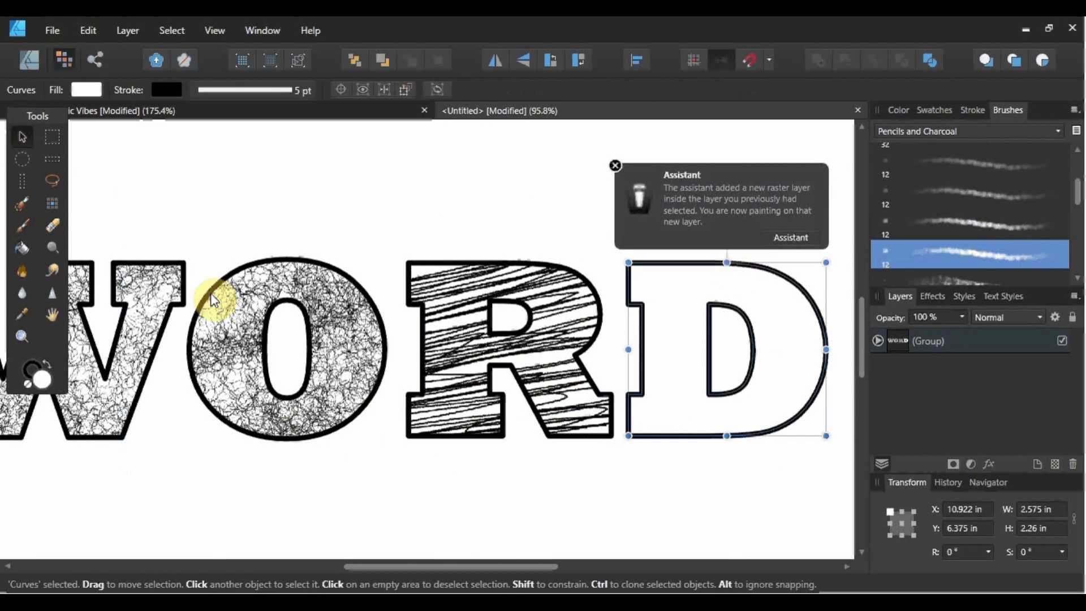
{"action": "left_click", "coordinate": [22, 225]}
{"action": "mouse_move", "coordinate": [763, 250]}
{"action": "left_mouse_down"}
{"action": "mouse_move", "coordinate": [660, 266]}
{"action": "mouse_move", "coordinate": [562, 303]}
{"action": "mouse_move", "coordinate": [521, 356]}
{"action": "mouse_move", "coordinate": [432, 393]}
{"action": "mouse_move", "coordinate": [718, 296]}
{"action": "mouse_move", "coordinate": [803, 282]}
{"action": "left_mouse_up"}
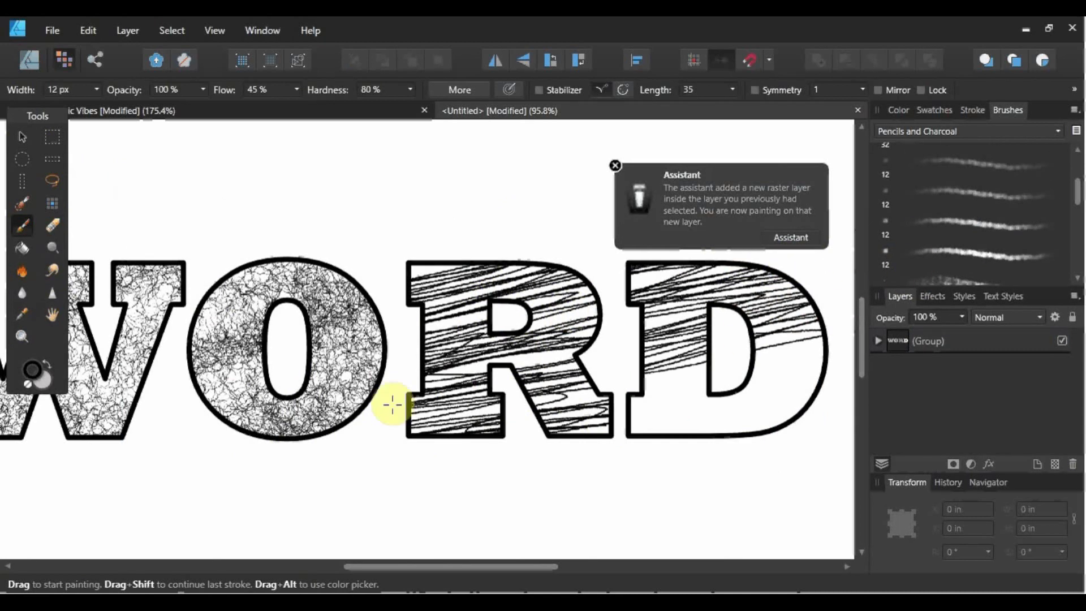
{"action": "left_click_drag", "start_coordinate": [645, 401], "coordinate": [770, 358]}
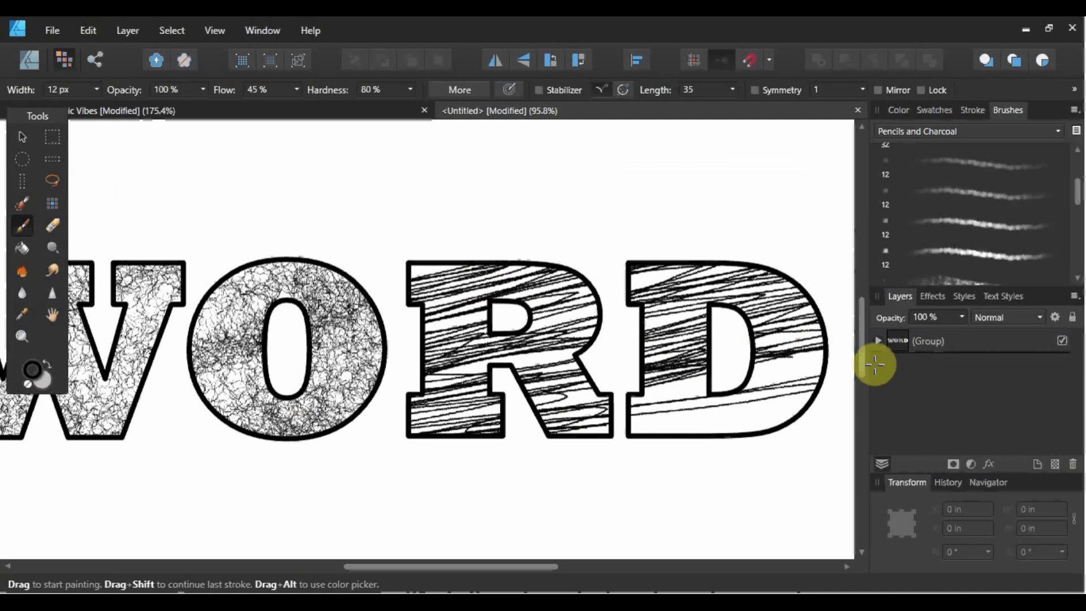
{"action": "mouse_move", "coordinate": [819, 396]}
{"action": "left_mouse_down"}
{"action": "mouse_move", "coordinate": [669, 366]}
{"action": "mouse_move", "coordinate": [727, 376]}
{"action": "mouse_move", "coordinate": [763, 407]}
{"action": "mouse_move", "coordinate": [637, 441]}
{"action": "mouse_move", "coordinate": [564, 421]}
{"action": "left_mouse_up"}
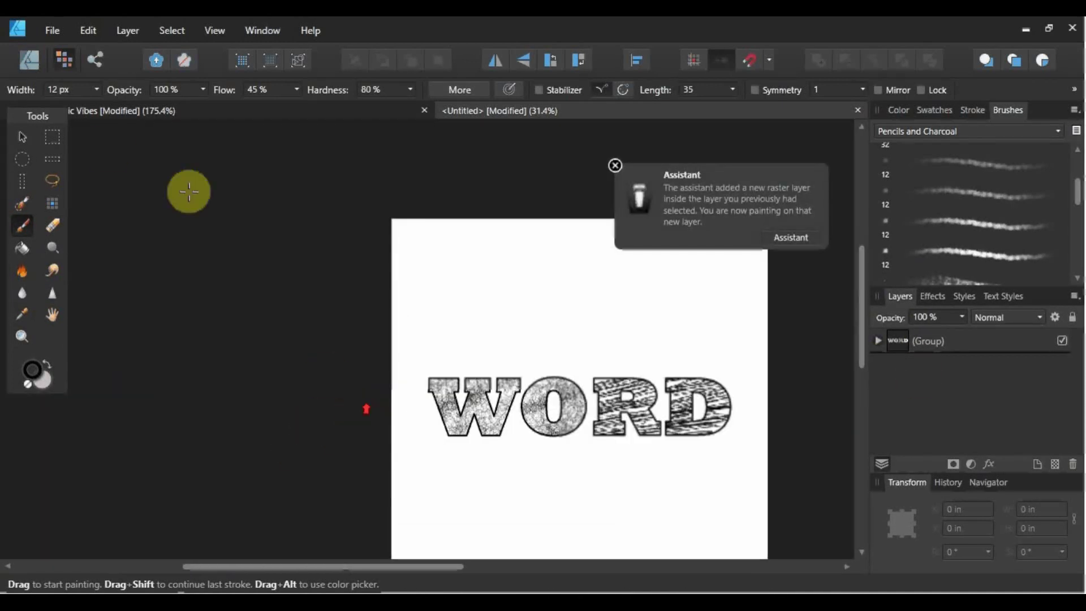
Step: Set the W's stroke width to 0 pt, then select the whole WORD group
{"action": "left_click", "coordinate": [22, 137]}
{"action": "scroll", "coordinate": [558, 418], "scroll_direction": "up", "scroll_amount": 5}
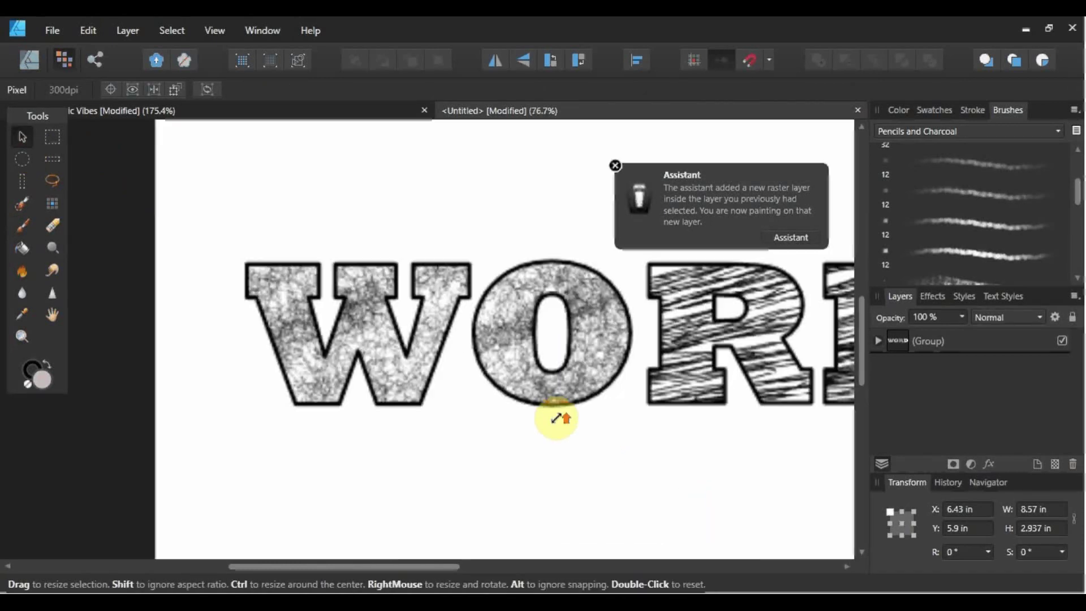
{"action": "left_click", "coordinate": [412, 314]}
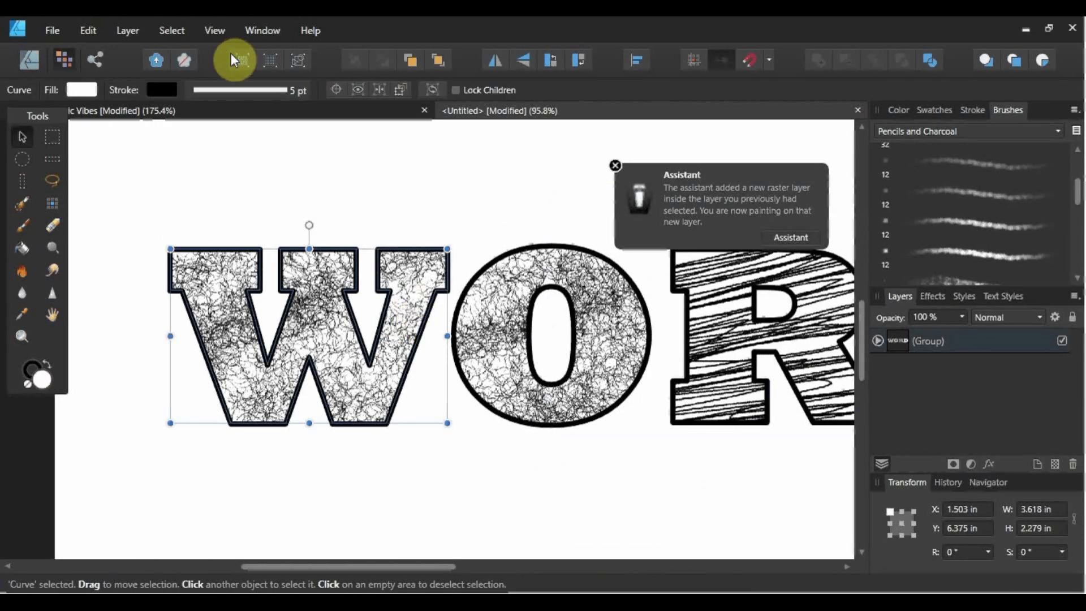
{"action": "left_click", "coordinate": [296, 90]}
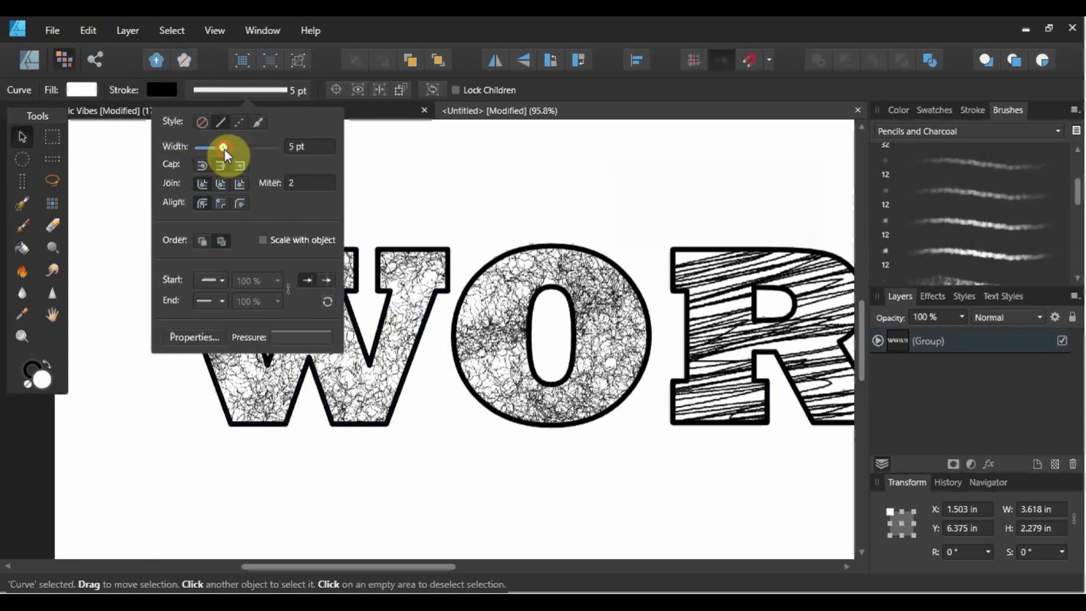
{"action": "left_click_drag", "start_coordinate": [224, 149], "coordinate": [181, 168]}
{"action": "left_click", "coordinate": [417, 181]}
{"action": "scroll", "coordinate": [480, 199], "scroll_direction": "down", "scroll_amount": 1}
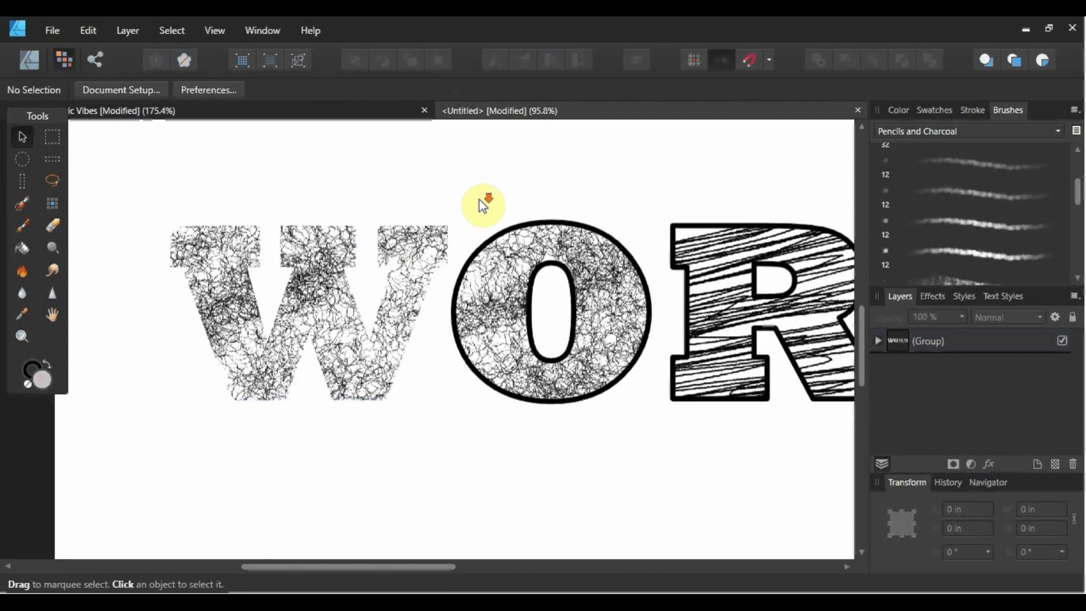
{"action": "scroll", "coordinate": [463, 212], "scroll_direction": "down", "scroll_amount": 2}
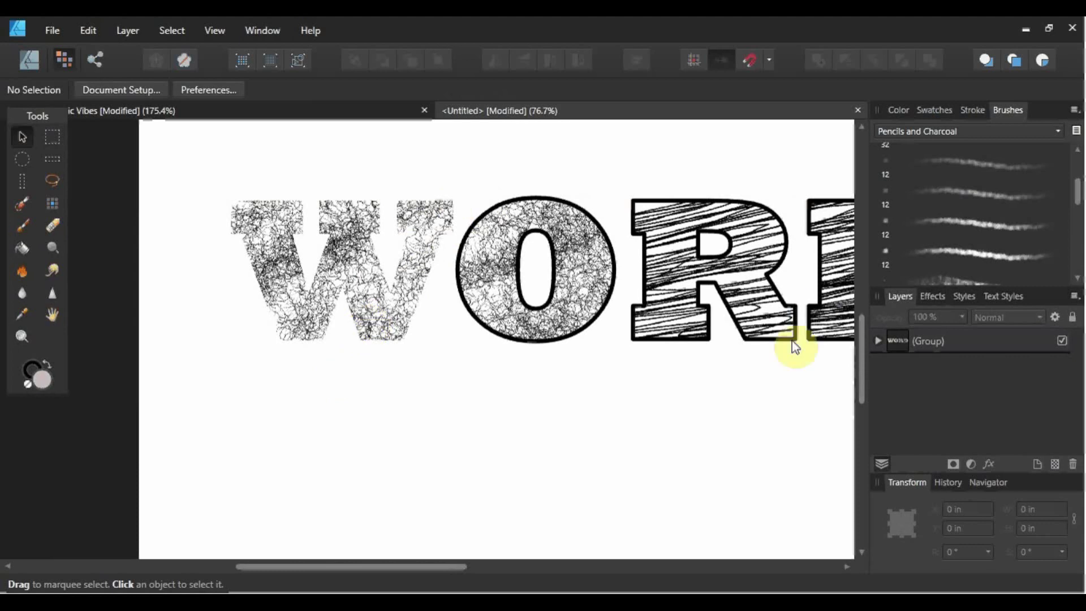
{"action": "left_click", "coordinate": [585, 327]}
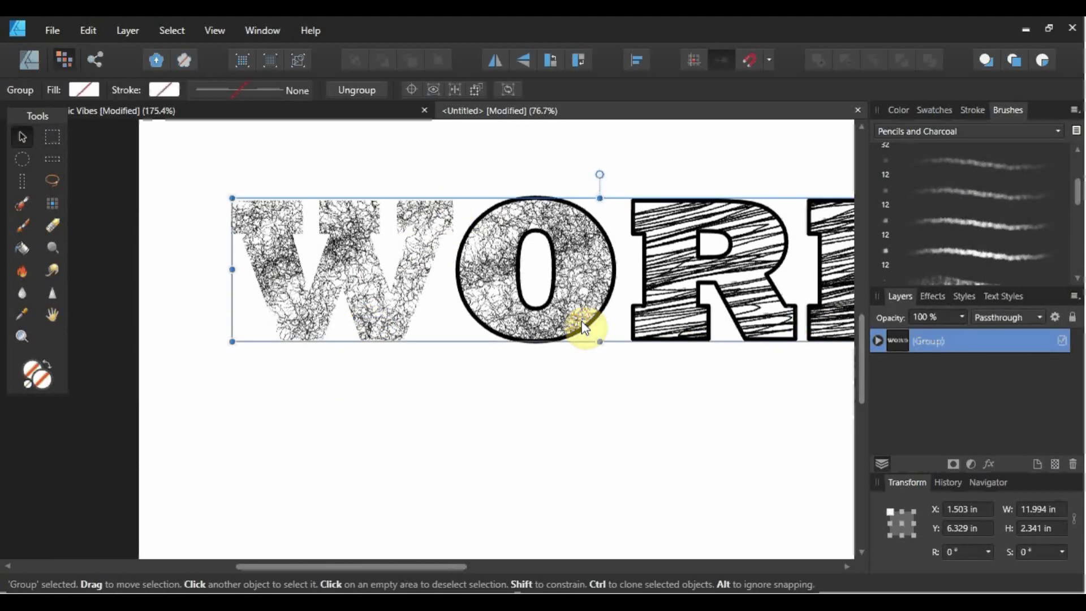
{"action": "left_click_drag", "start_coordinate": [348, 565], "coordinate": [408, 560]}
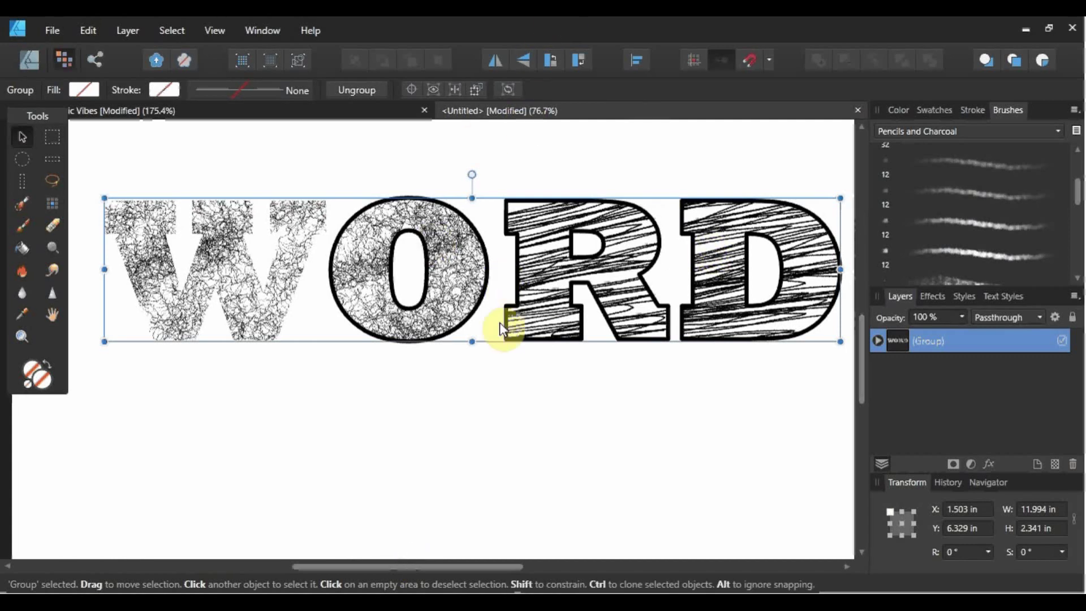
{"action": "left_click", "coordinate": [279, 112]}
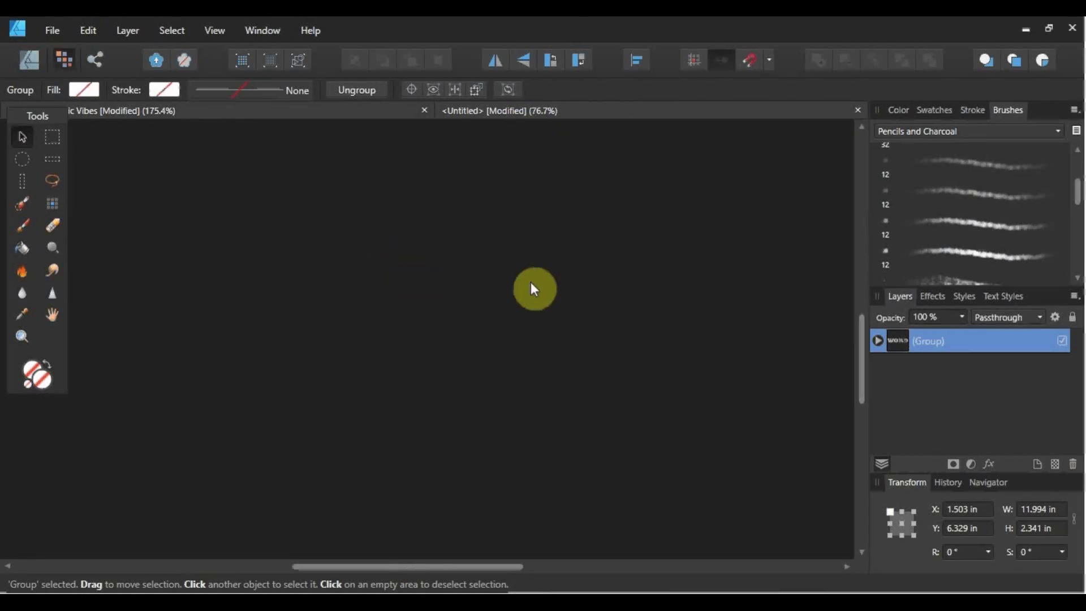
{"action": "key", "text": "ctrl+0"}
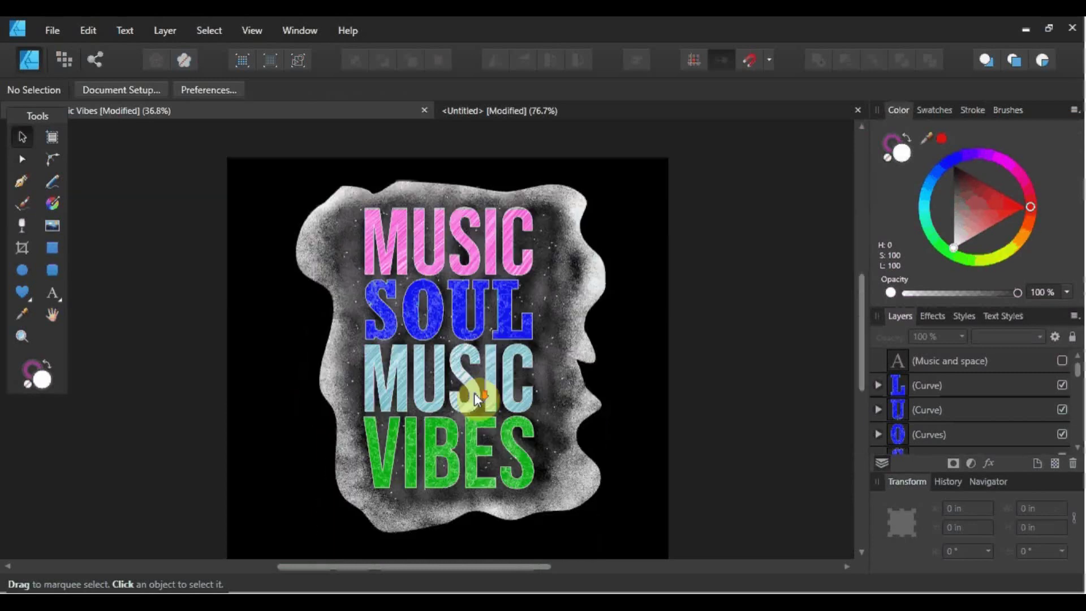
{"action": "scroll", "coordinate": [476, 398], "scroll_direction": "up", "scroll_amount": 8}
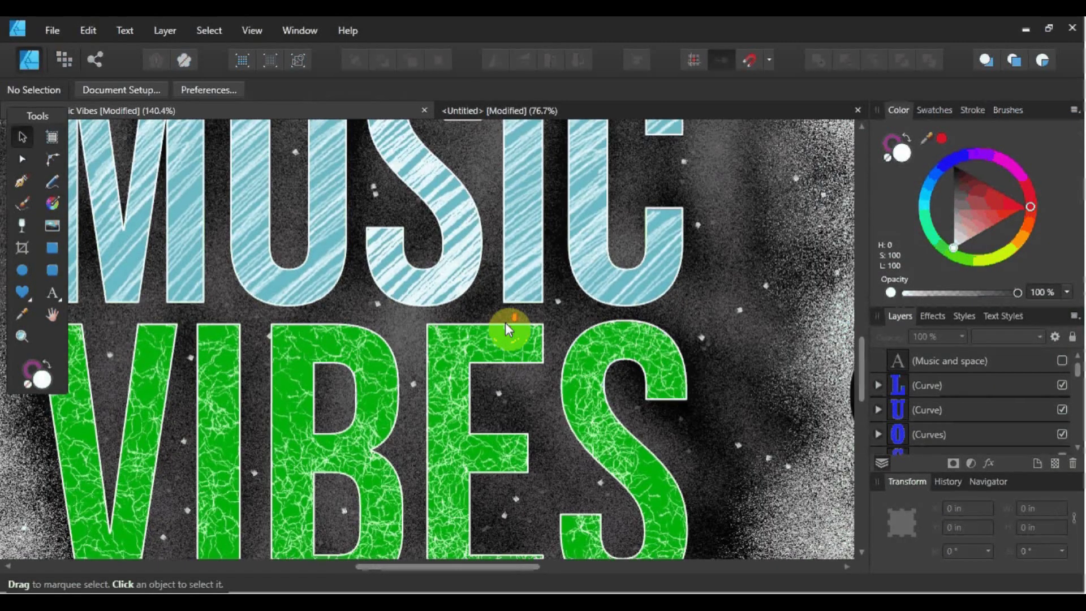
{"action": "scroll", "coordinate": [505, 322], "scroll_direction": "down", "scroll_amount": 6}
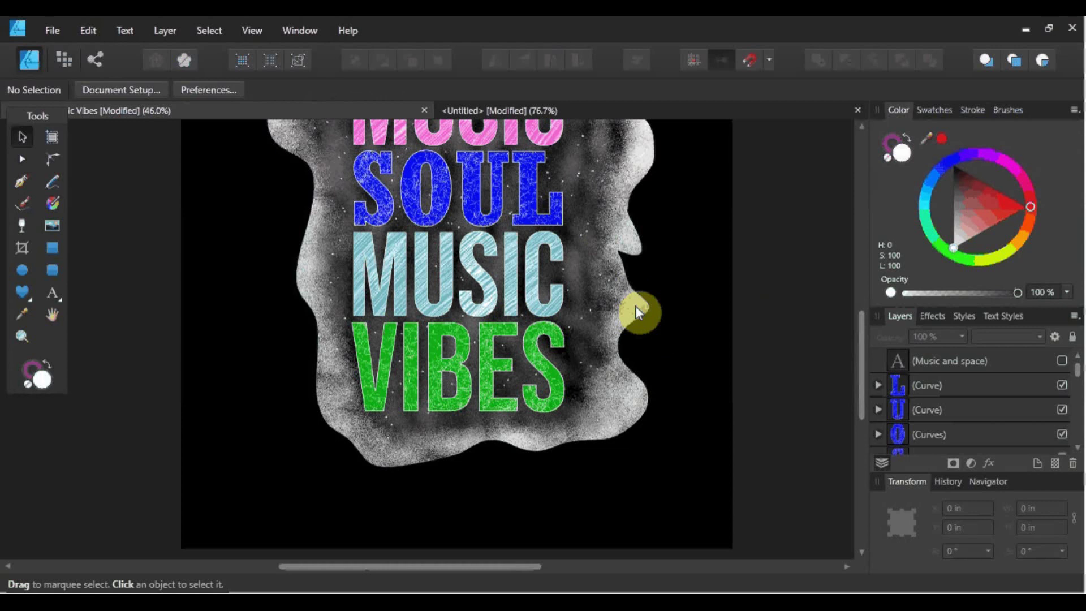
{"action": "scroll", "coordinate": [635, 305], "scroll_direction": "up", "scroll_amount": 3}
{"action": "left_click", "coordinate": [560, 111]}
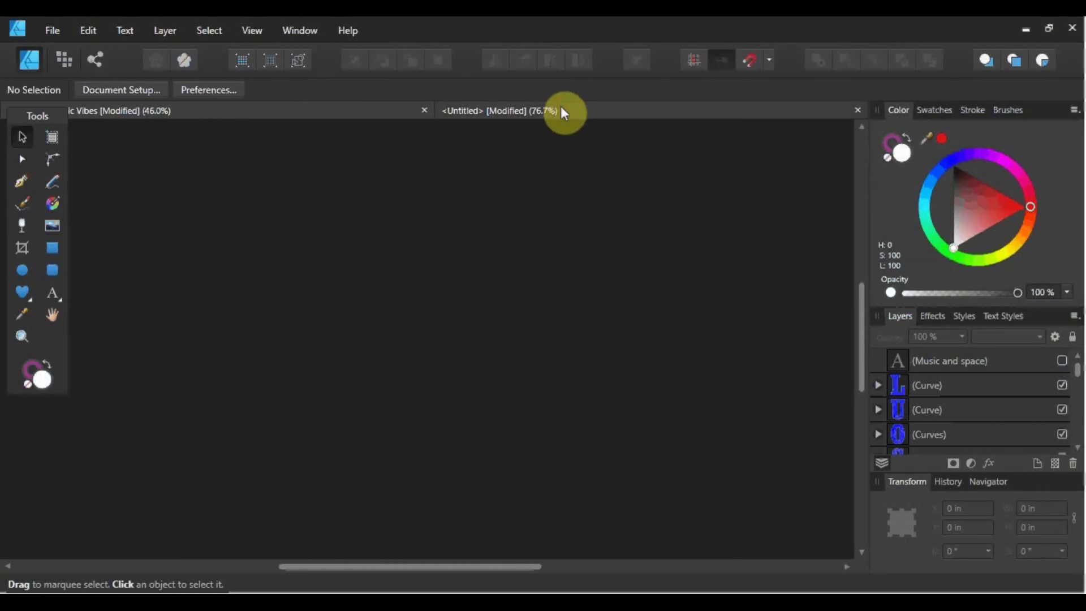